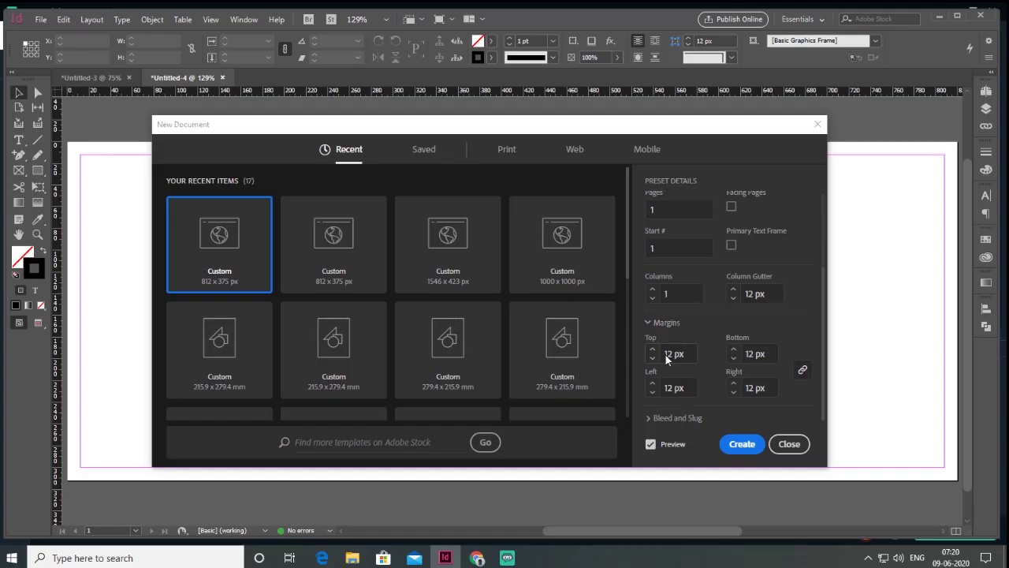
# Step: Set all four page margins to 20 px and create the new document
pyautogui.doubleClick(666, 359)
pyautogui.write('20')
pyautogui.press('Tab')
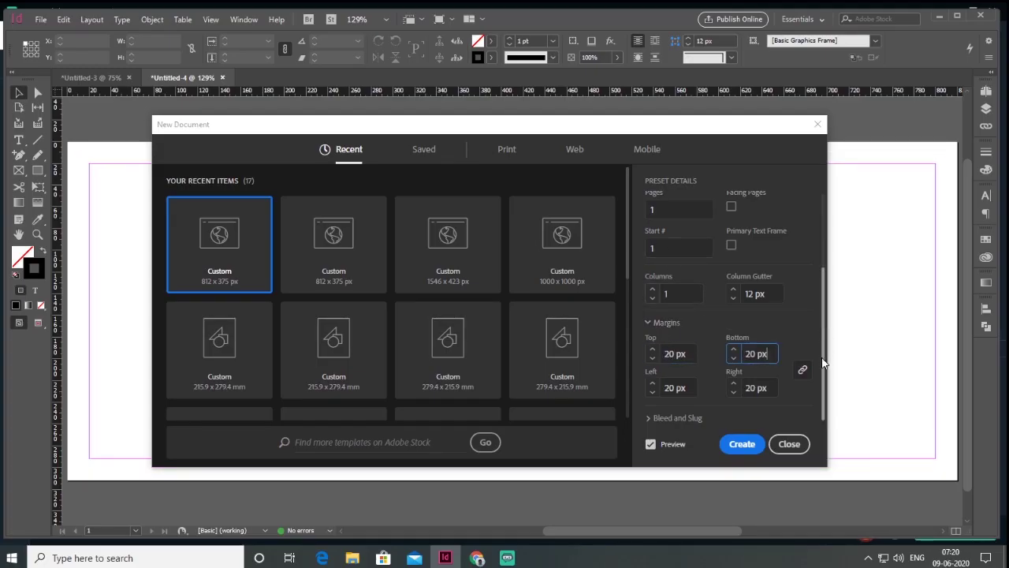
pyautogui.click(745, 445)
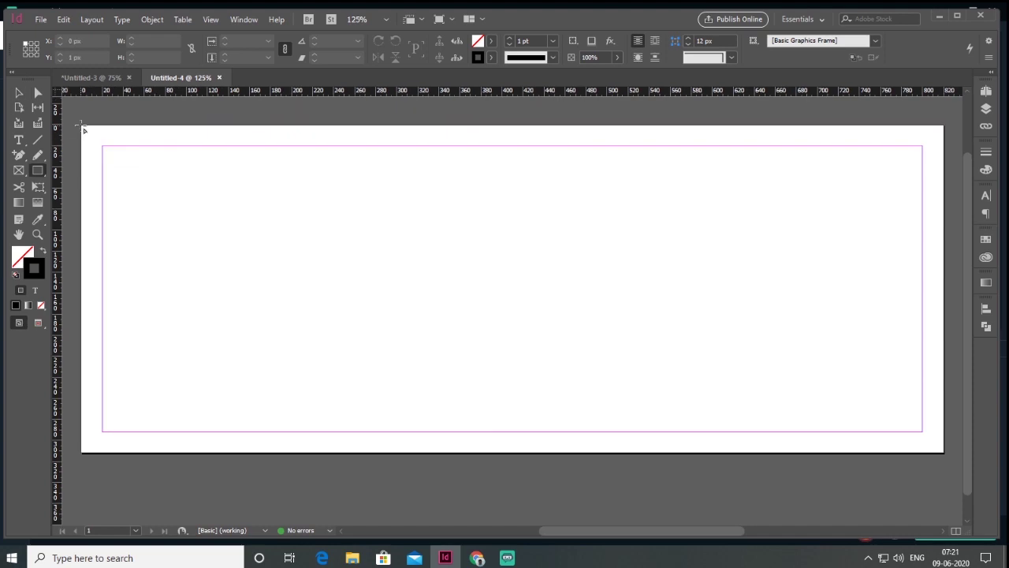
# Step: Draw a full-height block about 544 by 311 px from the page's left edge, slant its right side, and choose red ff0000 as its fill
pyautogui.moveTo(82, 126)
pyautogui.mouseDown()
pyautogui.moveTo(466, 367)
pyautogui.moveTo(597, 428)
pyautogui.moveTo(715, 451)
pyautogui.moveTo(653, 452)
pyautogui.mouseUp()
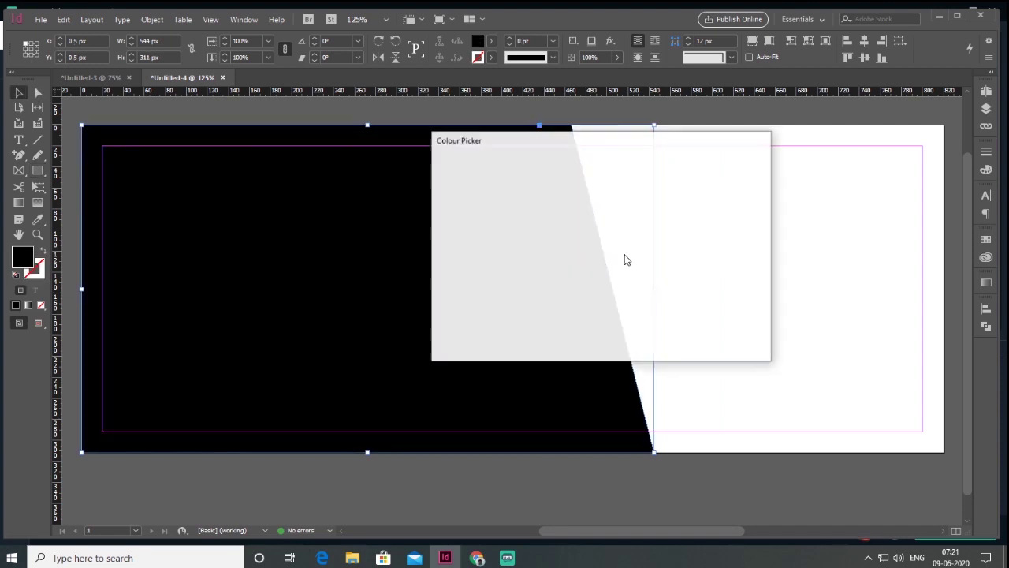
pyautogui.moveTo(616, 267); pyautogui.dragTo(621, 178)
pyautogui.click(620, 178)
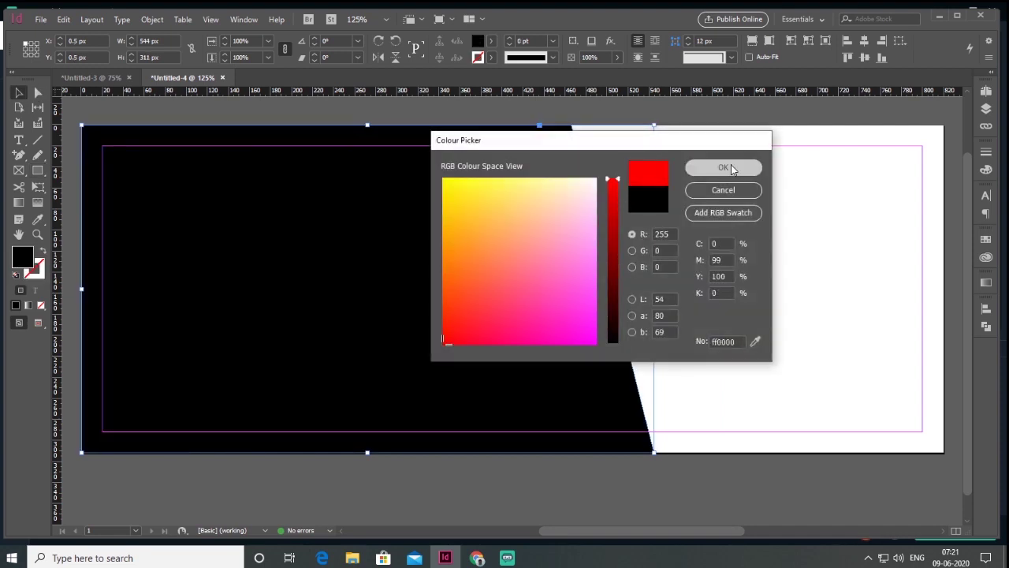
pyautogui.click(723, 167)
# Step: Fill the slanted block with a linear gradient from bright red to dark red a40000 at an angle of -90°
pyautogui.click(29, 305)
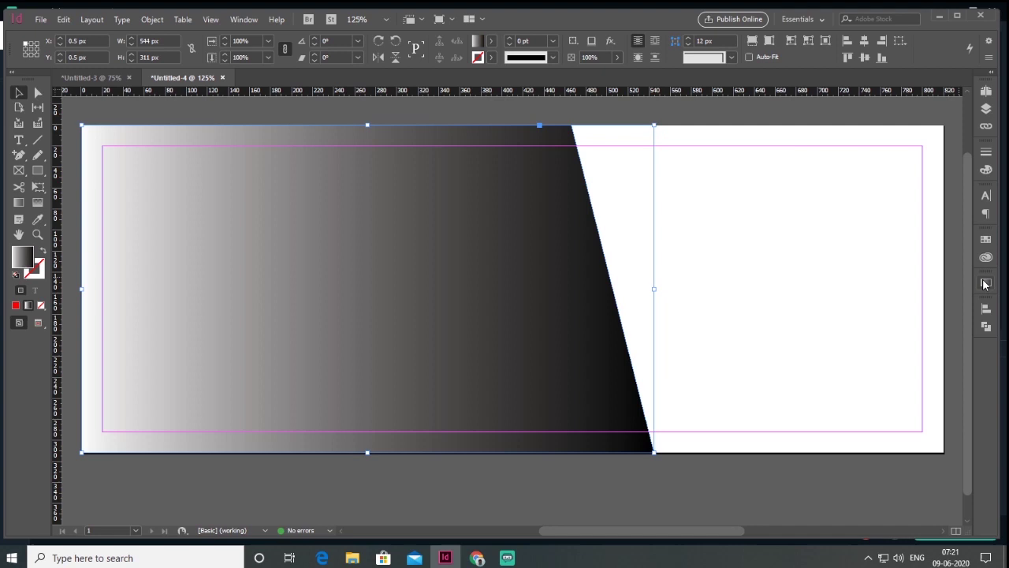
pyautogui.click(966, 365)
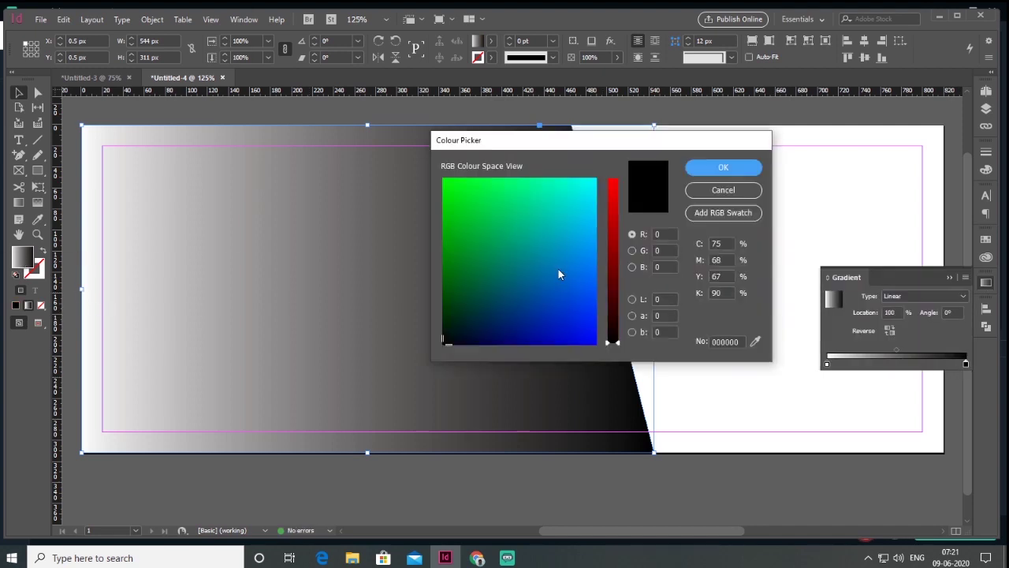
pyautogui.click(617, 234)
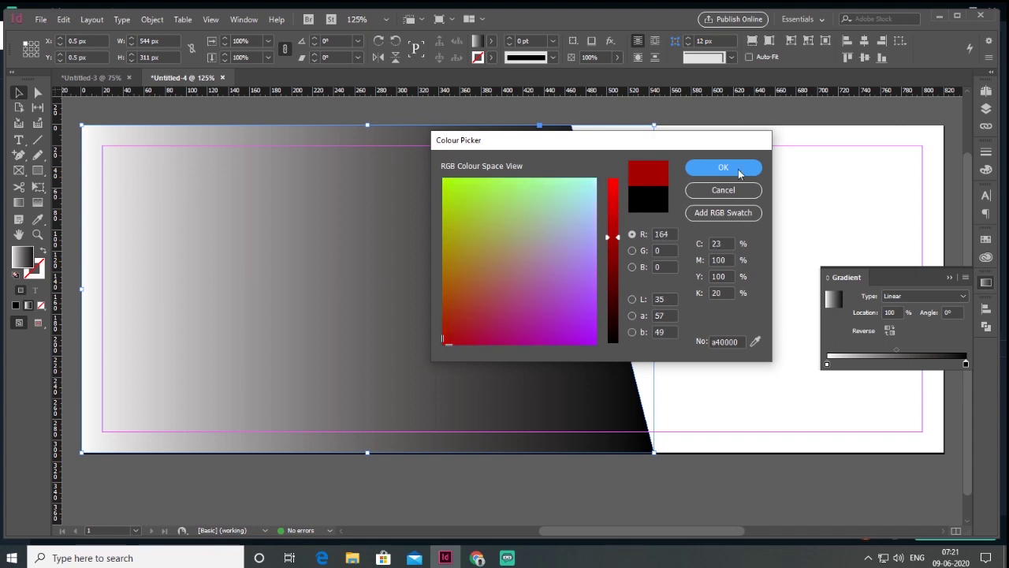
pyautogui.click(723, 167)
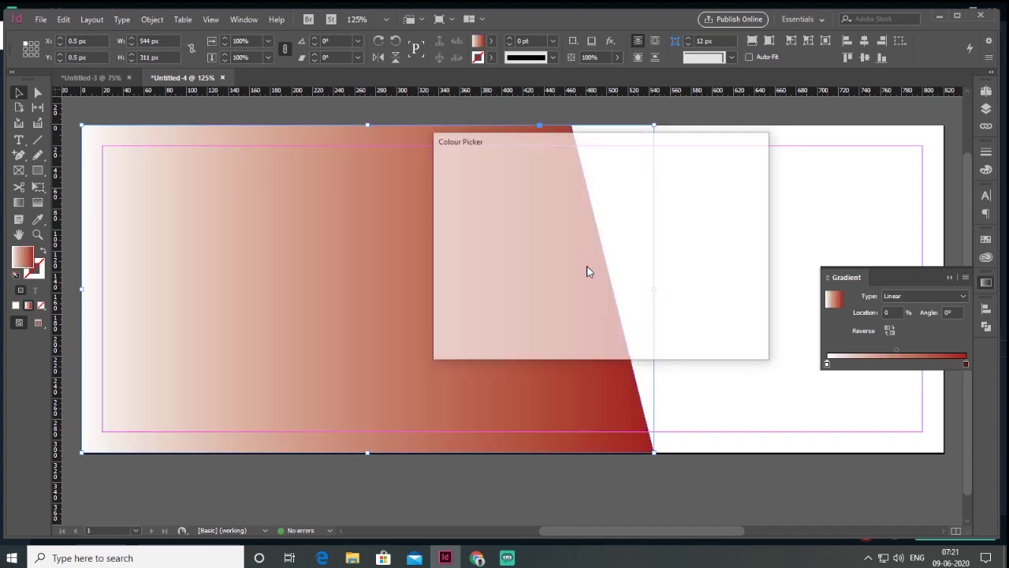
pyautogui.click(729, 166)
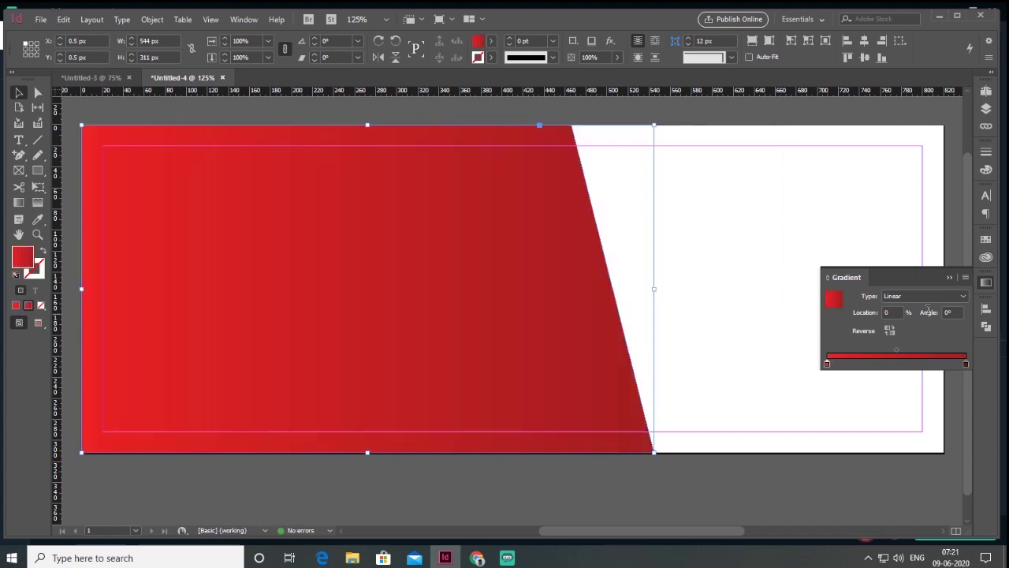
pyautogui.write('90')
pyautogui.press('Return')
pyautogui.press('Return')
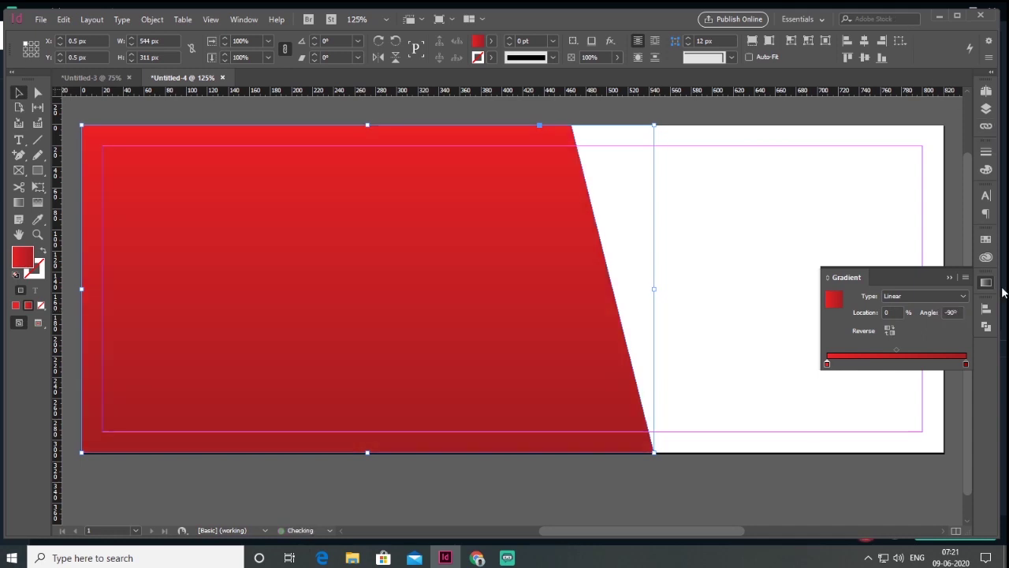
# Step: Lock the red gradient block in place
pyautogui.hotkey('ctrl', 'shift', 'a')
pyautogui.click(375, 313)
pyautogui.click(152, 19)
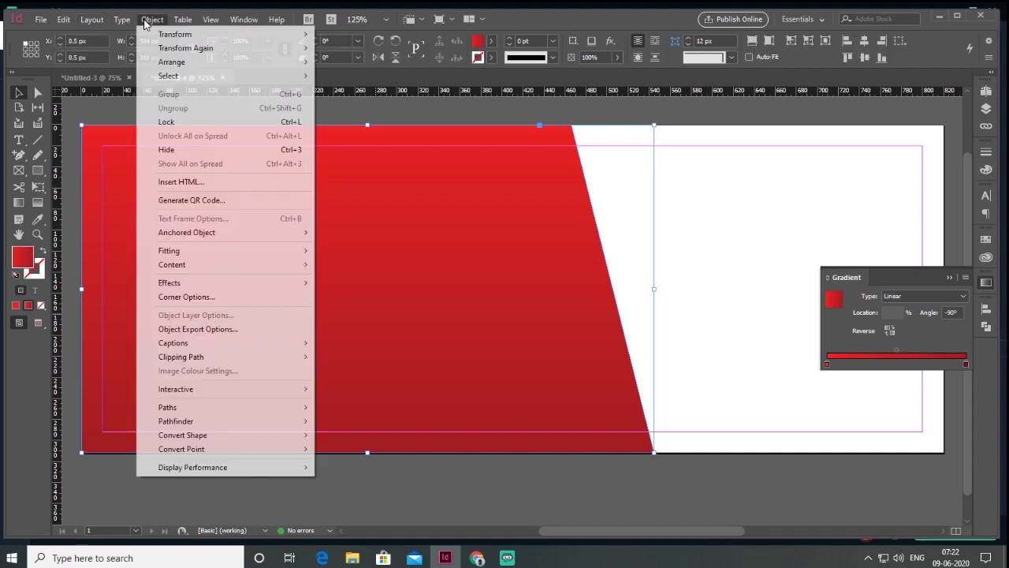
pyautogui.click(214, 123)
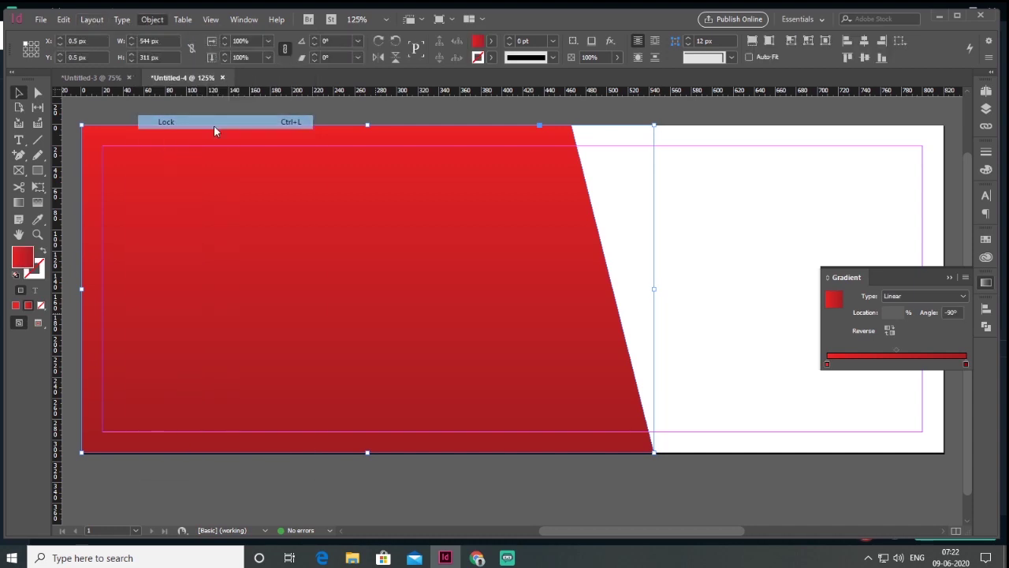
# Step: Draw a circle about 42 px across on the red block, with a white ffffff fill and no stroke
pyautogui.click(36, 172)
pyautogui.click(89, 199)
pyautogui.moveTo(235, 249); pyautogui.dragTo(259, 272)
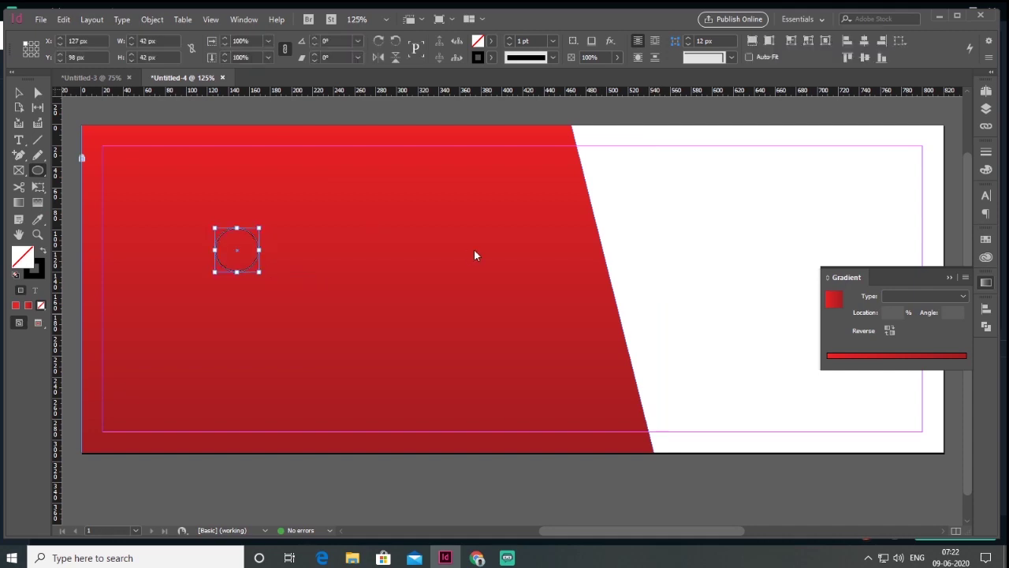
pyautogui.moveTo(565, 212); pyautogui.dragTo(596, 179)
pyautogui.moveTo(613, 188); pyautogui.dragTo(612, 176)
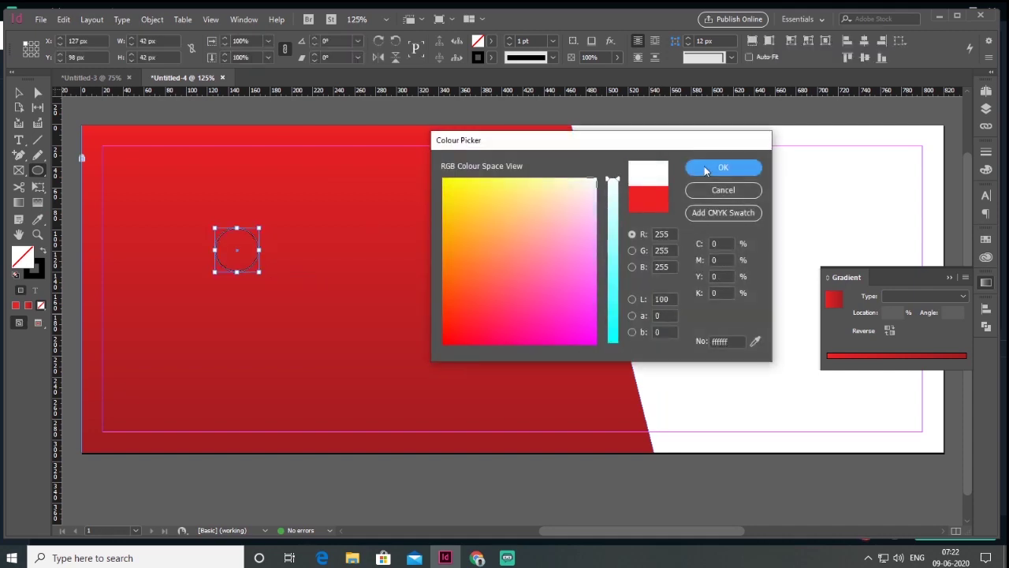
pyautogui.click(705, 168)
pyautogui.click(15, 305)
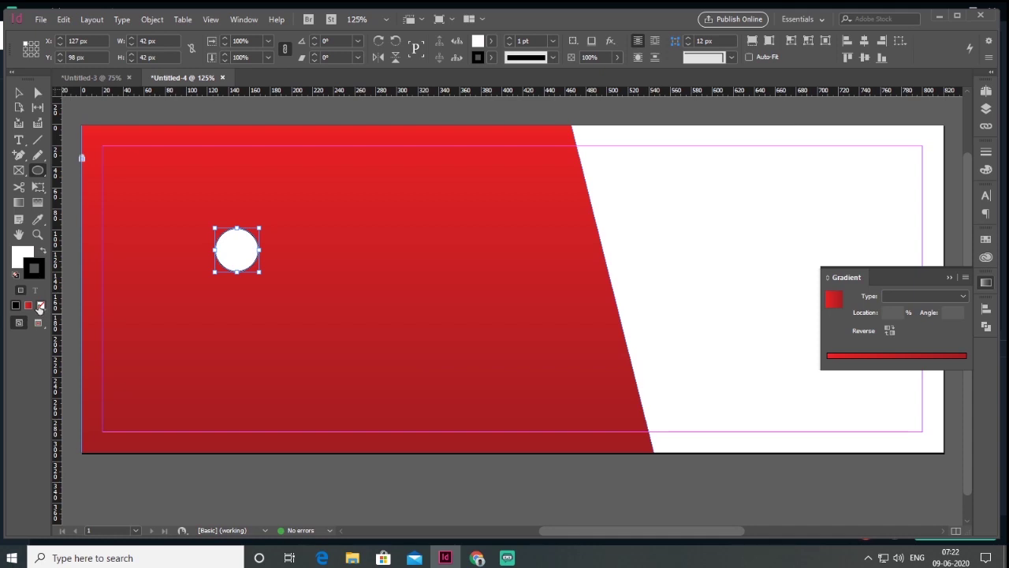
pyautogui.click(40, 306)
pyautogui.click(22, 256)
# Step: Scatter copies of the white circle in varying sizes across the red block
pyautogui.click(19, 94)
pyautogui.moveTo(403, 311); pyautogui.dragTo(197, 382)
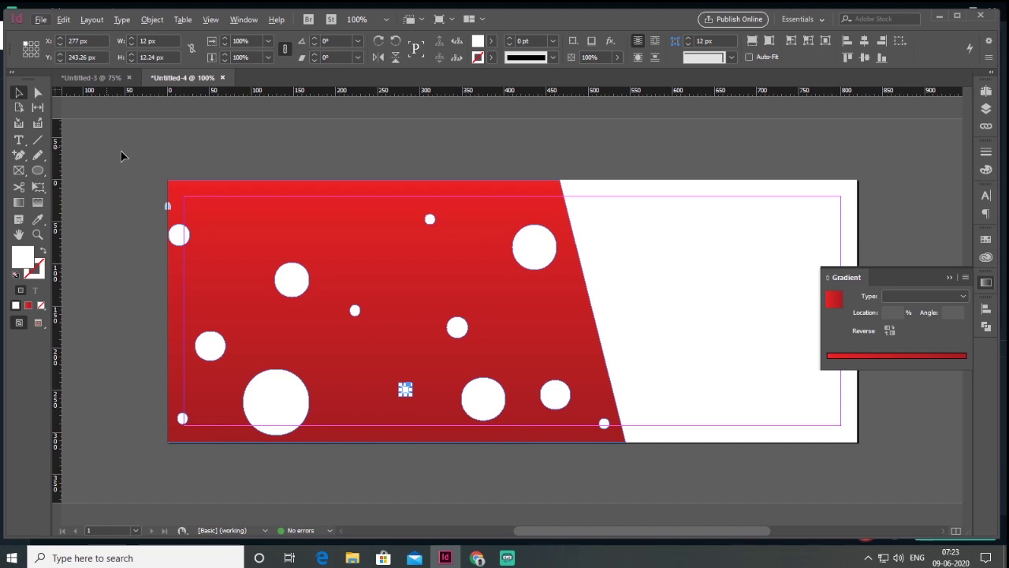
# Step: Apply the Overlay blending mode to all the white circles and lower their opacity
pyautogui.moveTo(130, 154); pyautogui.dragTo(612, 473)
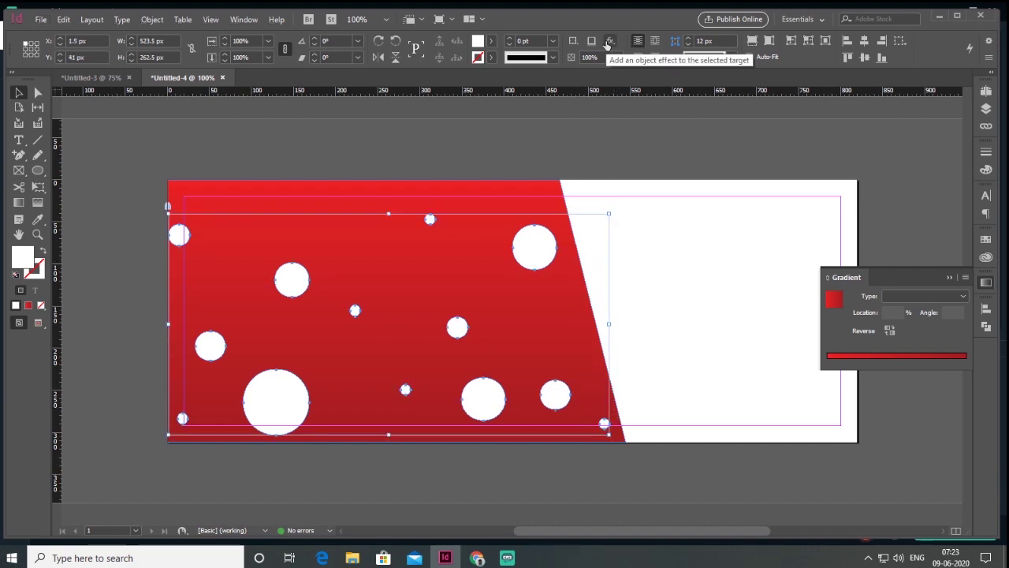
pyautogui.click(607, 45)
pyautogui.click(670, 40)
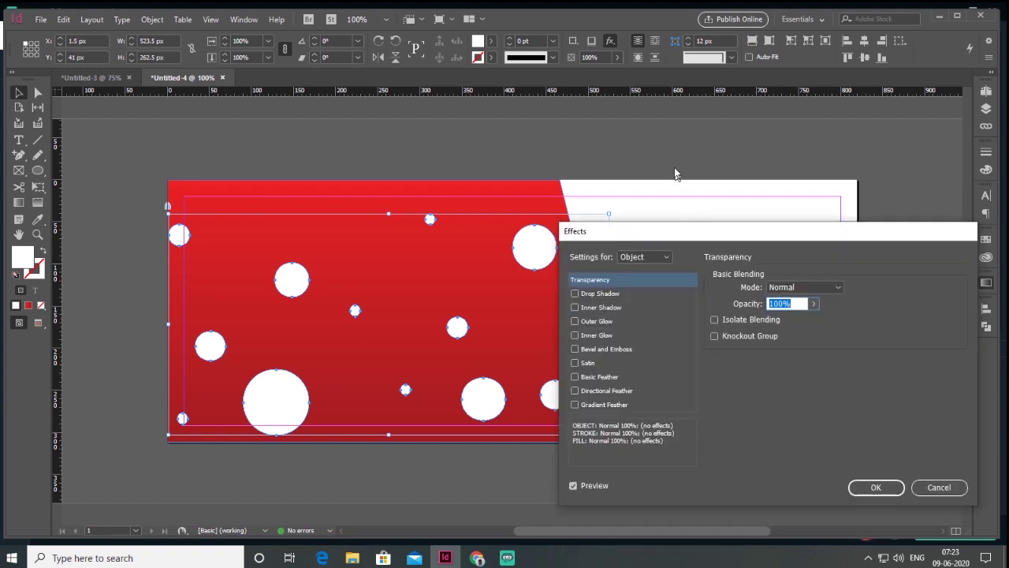
pyautogui.click(781, 220)
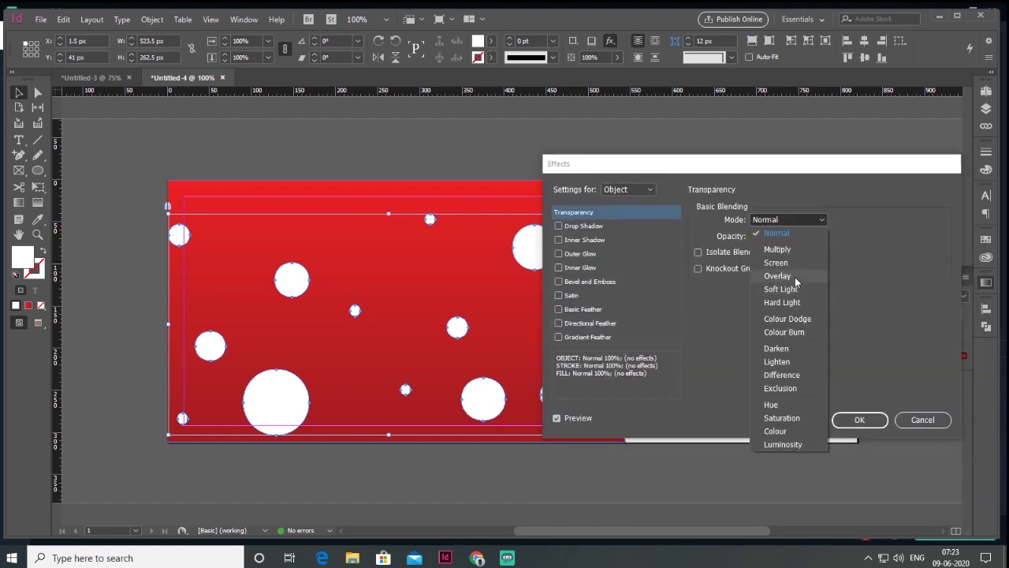
pyautogui.click(795, 276)
pyautogui.click(797, 236)
pyautogui.moveTo(797, 247); pyautogui.dragTo(757, 252)
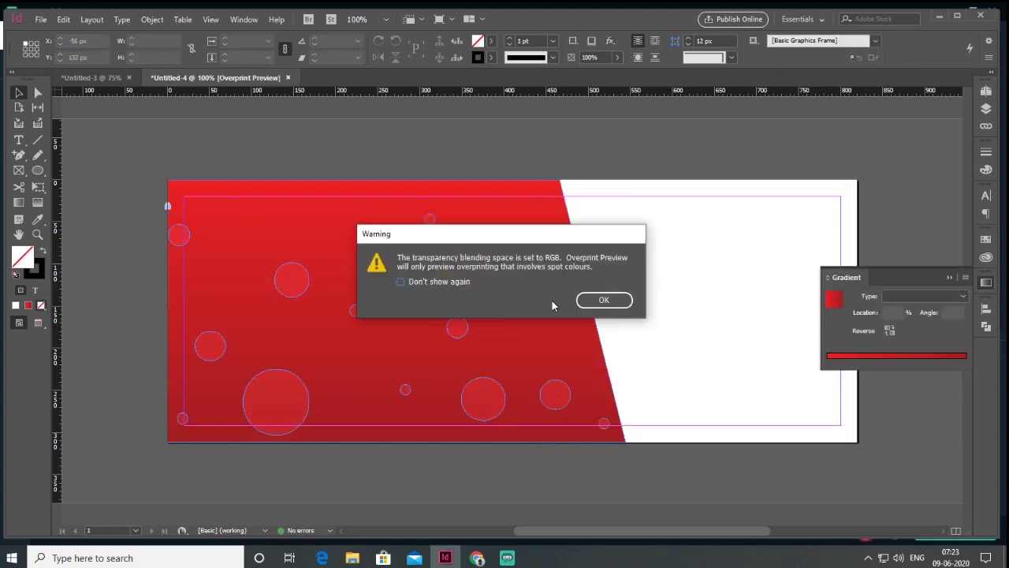
# Step: Check the design in Overprint Preview and turn off further transparency blending warnings
pyautogui.click(421, 279)
pyautogui.click(607, 303)
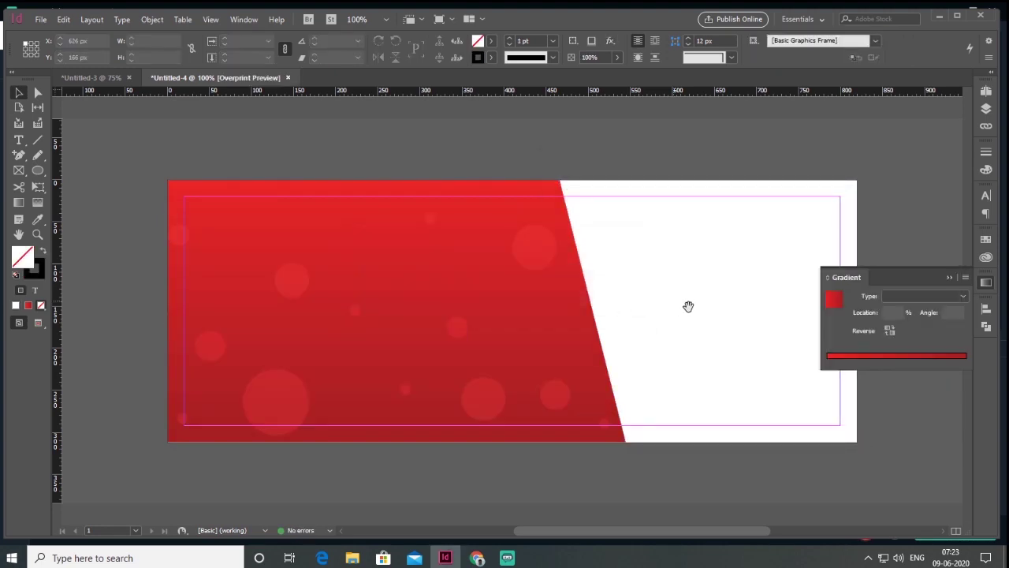
pyautogui.moveTo(689, 305); pyautogui.dragTo(659, 270)
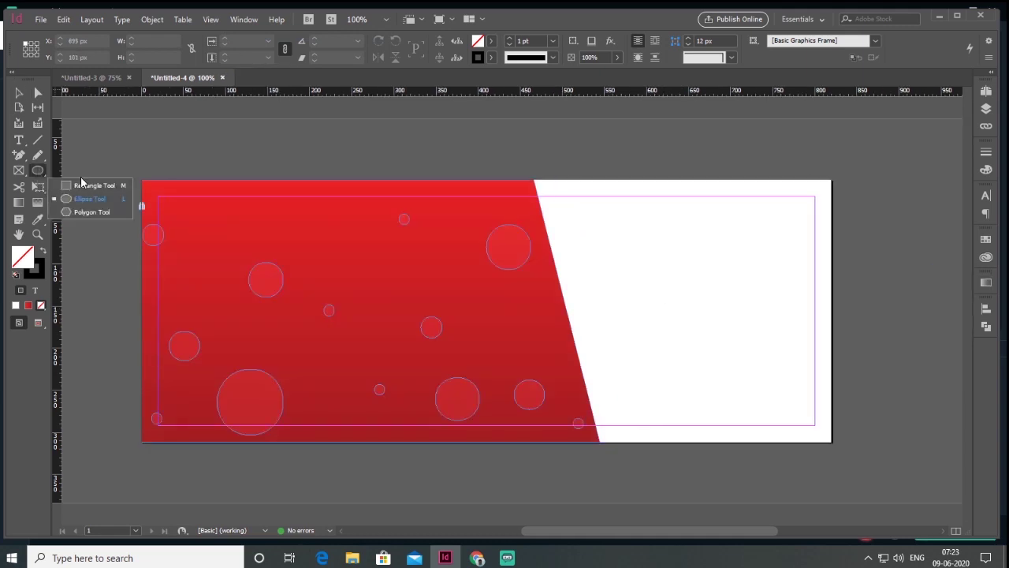
# Step: Draw a narrow vertical rectangle about 11 by 312 px over the page's full height, near the red block's slanted edge
pyautogui.click(84, 196)
pyautogui.moveTo(578, 180); pyautogui.dragTo(588, 442)
pyautogui.click(19, 92)
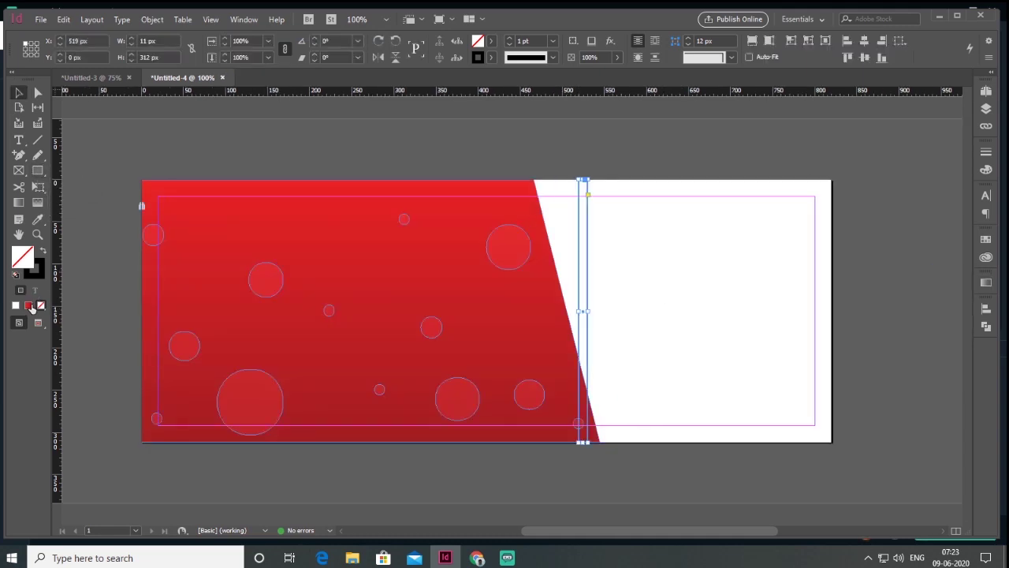
# Step: Fill the narrow strip with a linear gradient running from yellow through pale yellow to orange
pyautogui.click(28, 306)
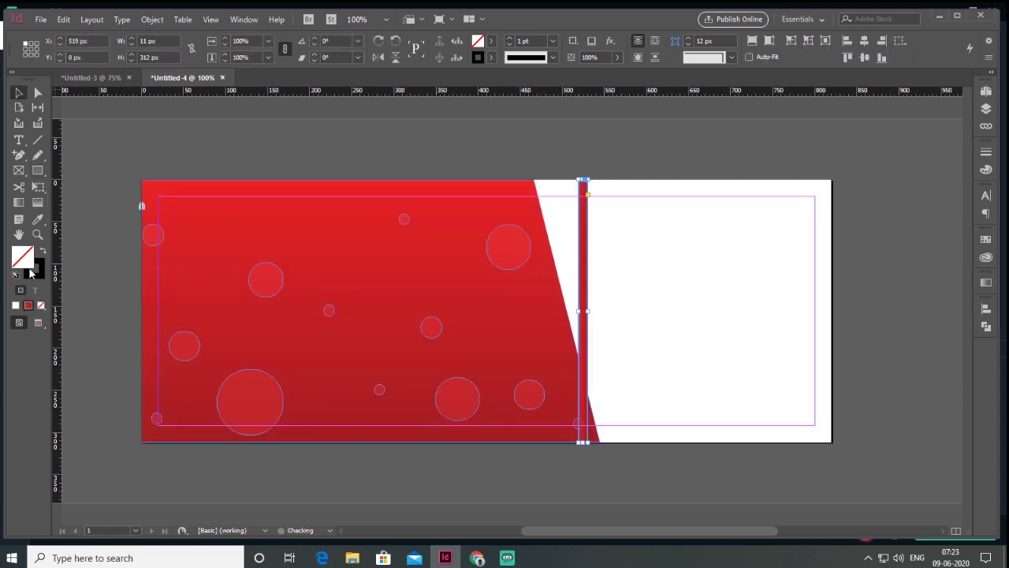
pyautogui.click(985, 284)
pyautogui.click(969, 366)
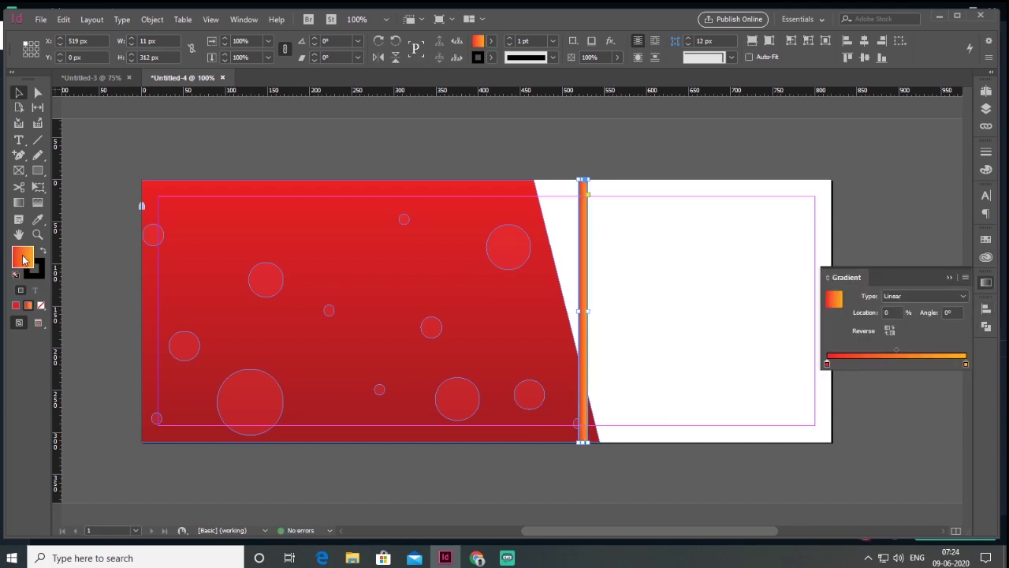
pyautogui.moveTo(475, 190); pyautogui.dragTo(430, 161)
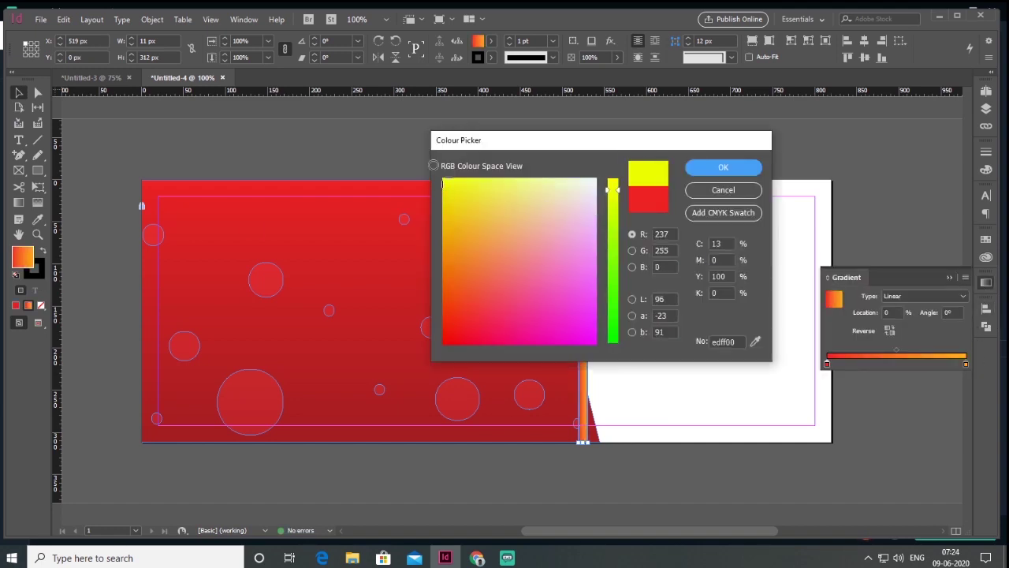
pyautogui.moveTo(613, 187); pyautogui.dragTo(614, 172)
pyautogui.click(720, 168)
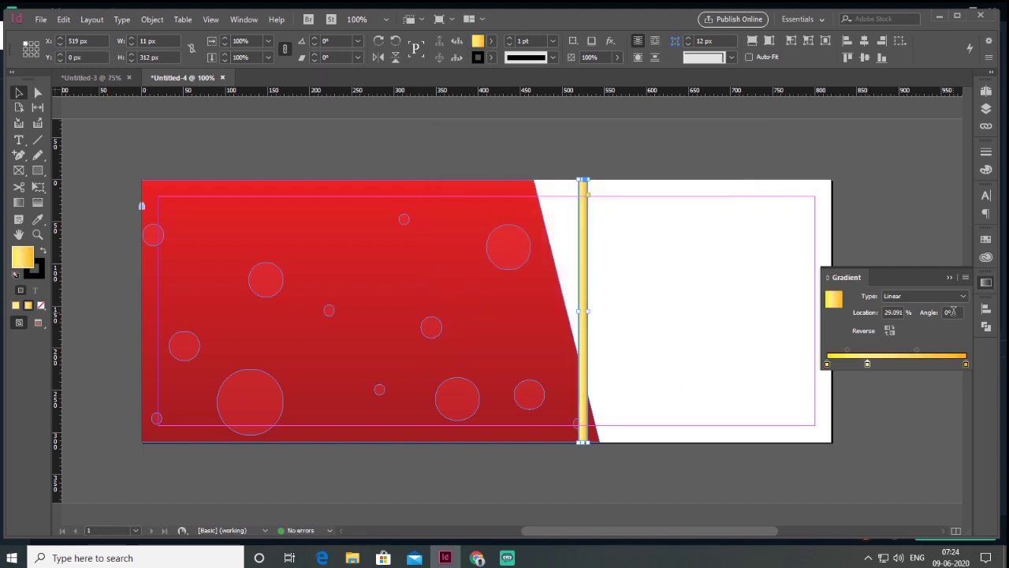
# Step: Set the strip's gradient angle to -90°
pyautogui.moveTo(945, 313); pyautogui.dragTo(979, 319)
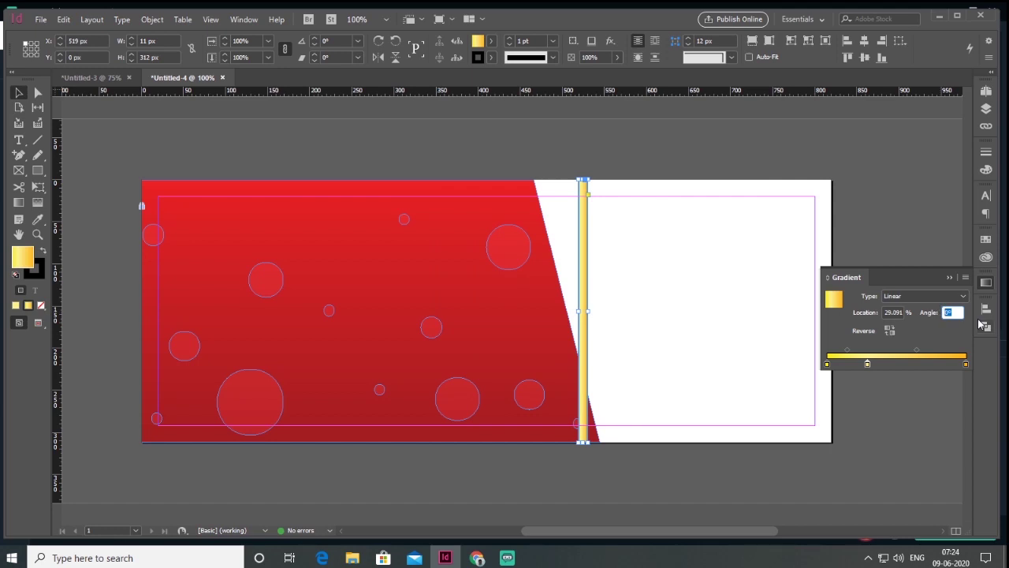
pyautogui.write('-90')
pyautogui.press('Return')
# Step: Place a copy of the strip directly to its right and set the original strip's end gradient colour to ff9b00
pyautogui.click(601, 348)
pyautogui.moveTo(602, 347); pyautogui.dragTo(594, 354)
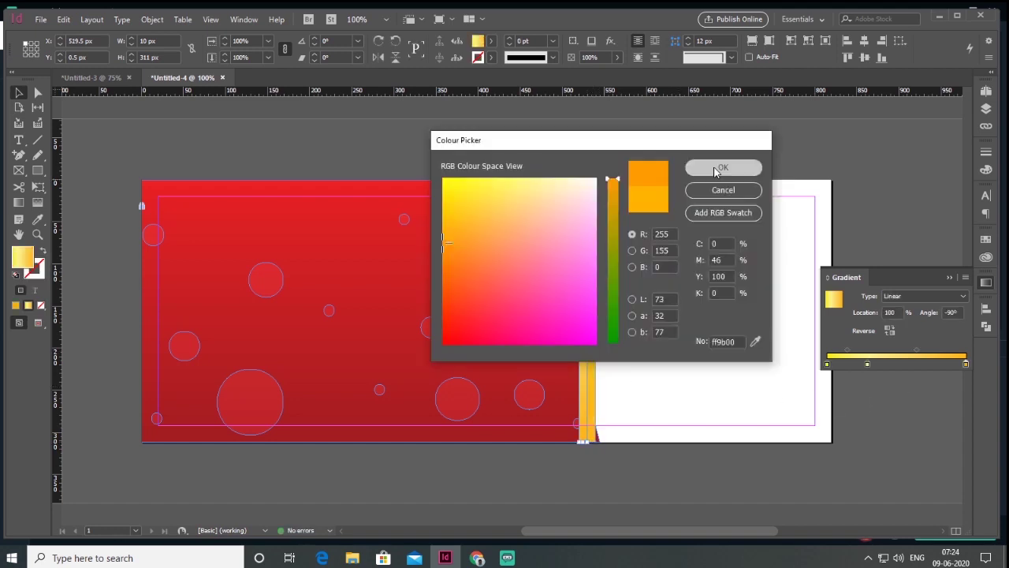
pyautogui.click(721, 167)
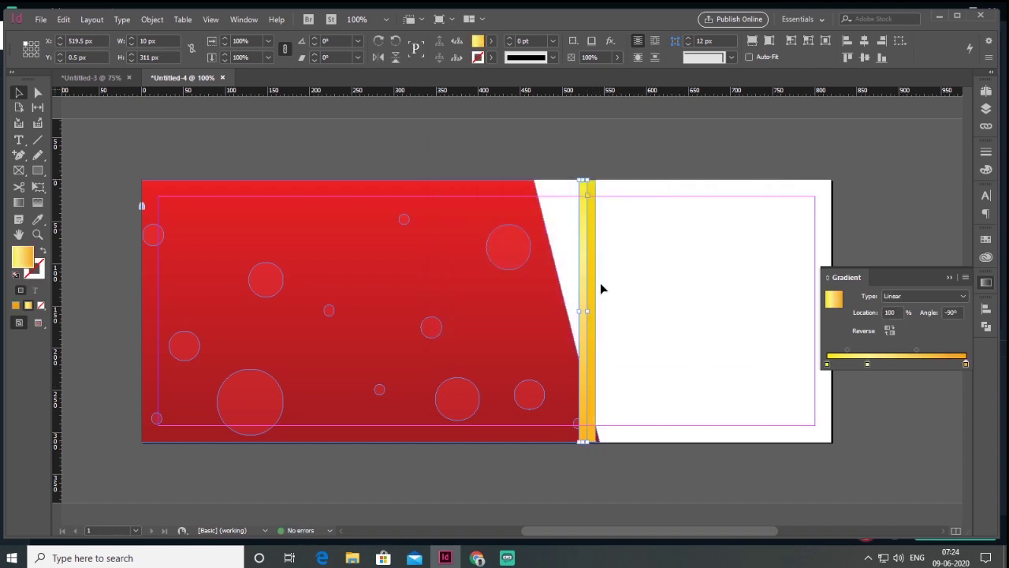
# Step: Slant both yellow-orange strips so that they run along the red block's diagonal edge
pyautogui.moveTo(593, 195); pyautogui.dragTo(570, 211)
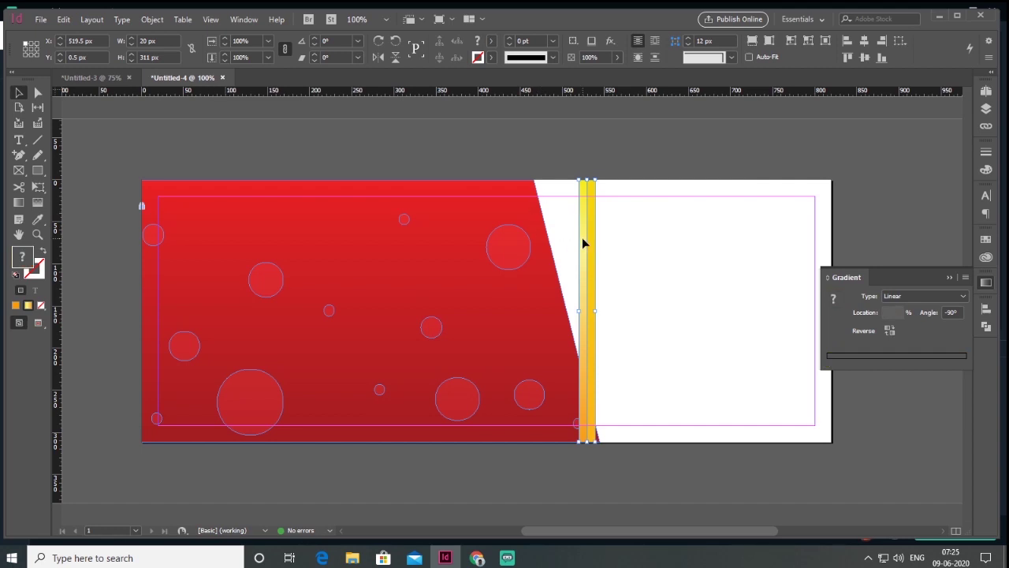
pyautogui.rightClick(582, 237)
pyautogui.click(611, 331)
pyautogui.click(38, 94)
pyautogui.moveTo(571, 172); pyautogui.dragTo(534, 187)
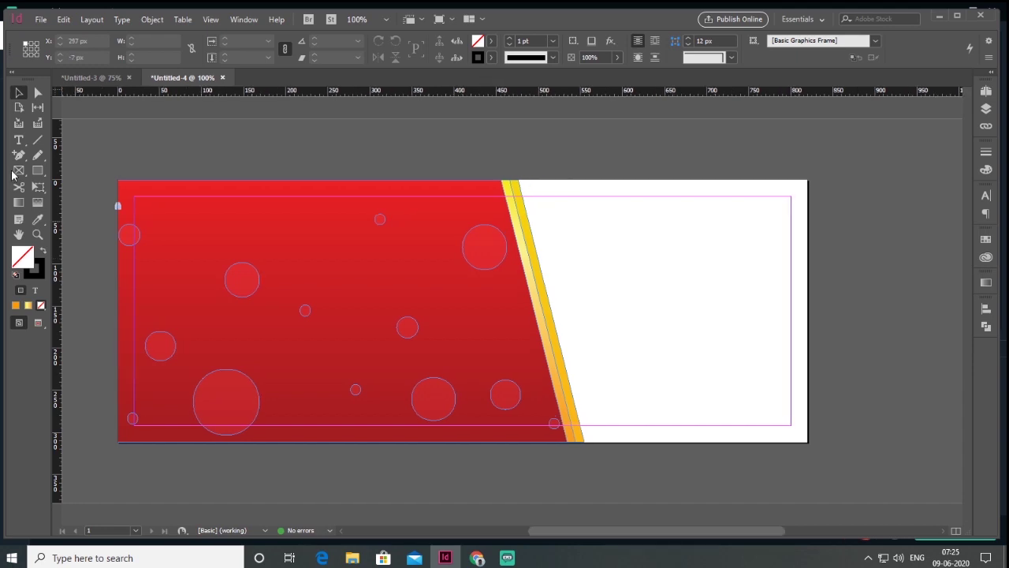
# Step: Draw a 368 × 312 px rectangle frame covering the banner's white right part and place the food photo in it
pyautogui.click(18, 171)
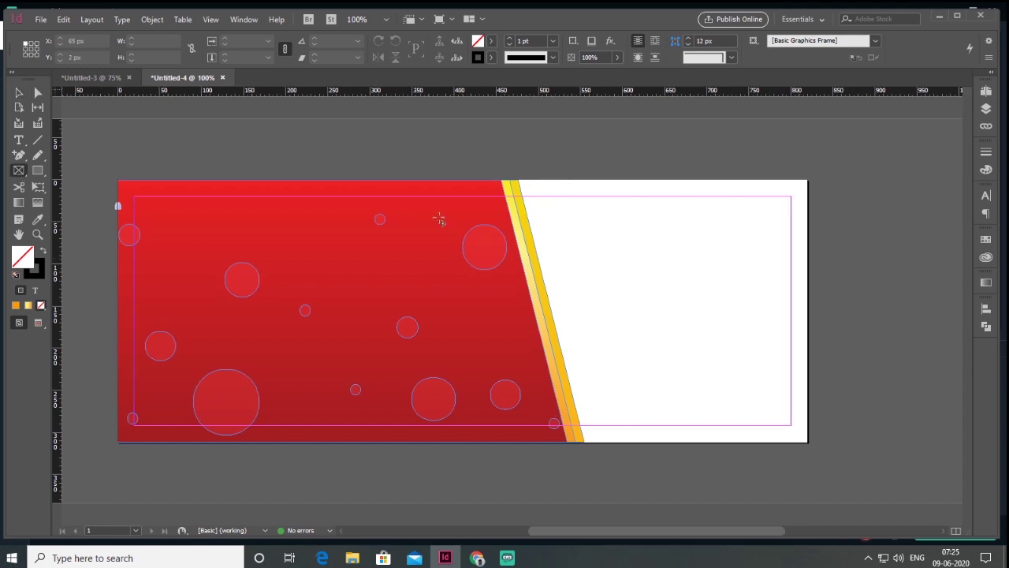
pyautogui.moveTo(808, 181); pyautogui.dragTo(499, 445)
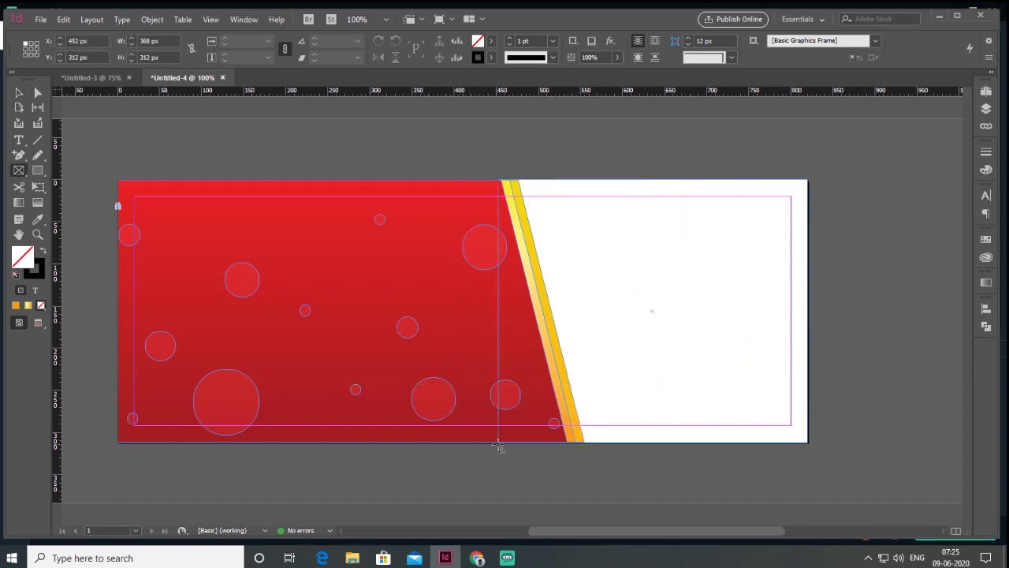
pyautogui.click(41, 19)
pyautogui.click(119, 195)
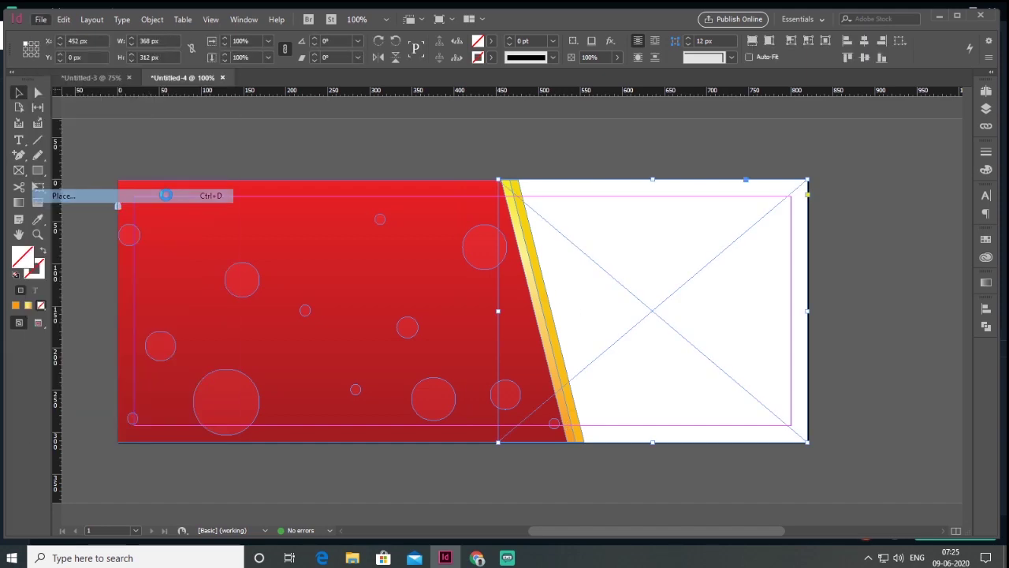
# Step: Arrange the photo frame behind the red block and the golden strips
pyautogui.rightClick(701, 268)
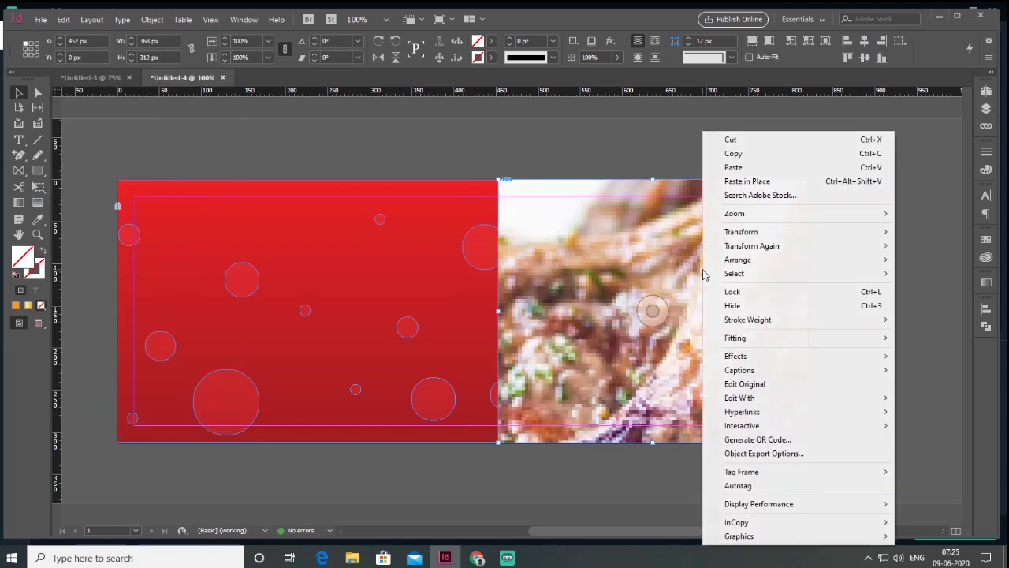
pyautogui.moveTo(780, 262)
pyautogui.click(647, 276)
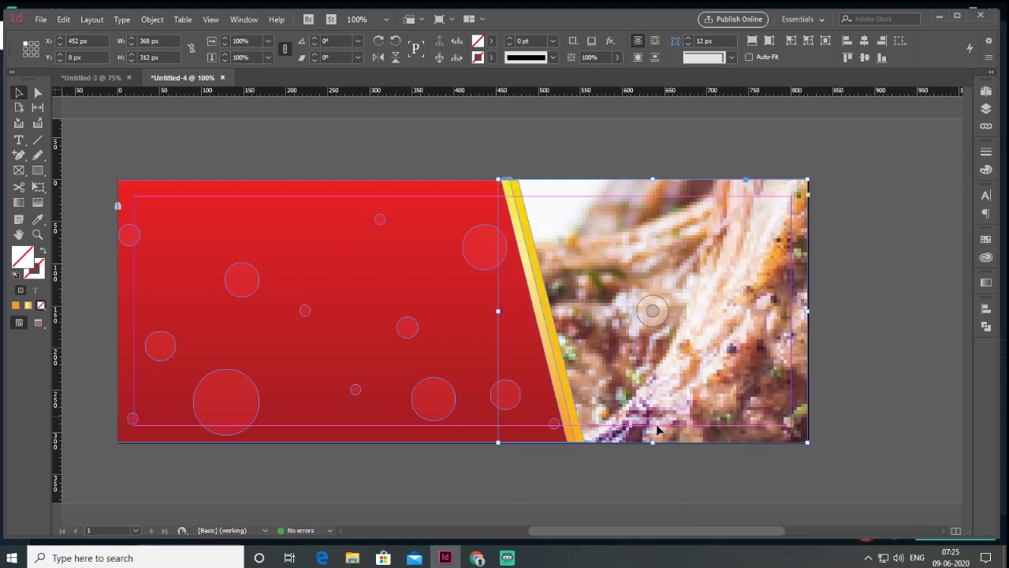
# Step: Fit the food photo to its frame with Fill Frame Proportionally
pyautogui.rightClick(655, 310)
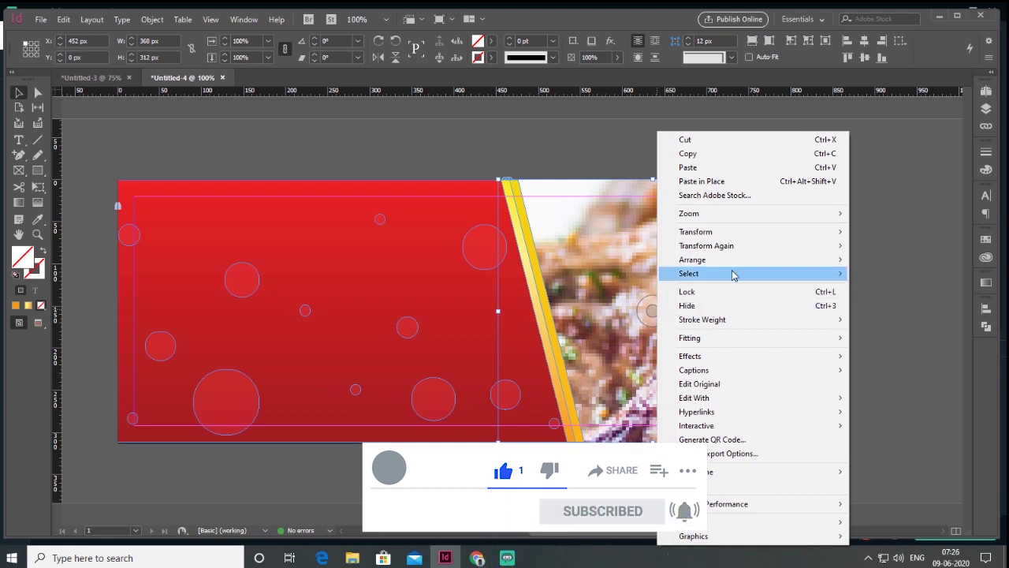
pyautogui.moveTo(690, 338)
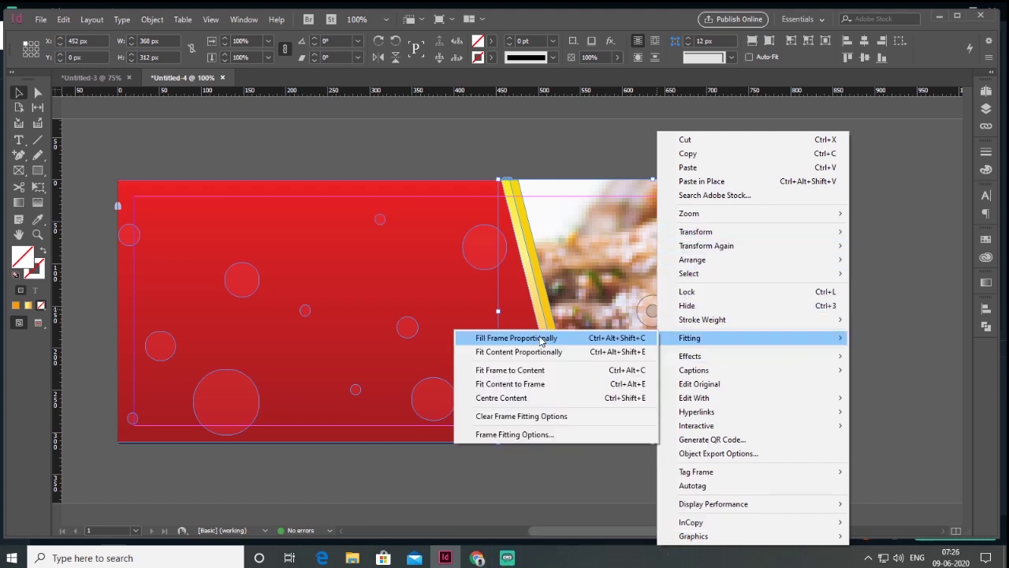
pyautogui.click(505, 338)
pyautogui.hscroll(-2, 777, 237)
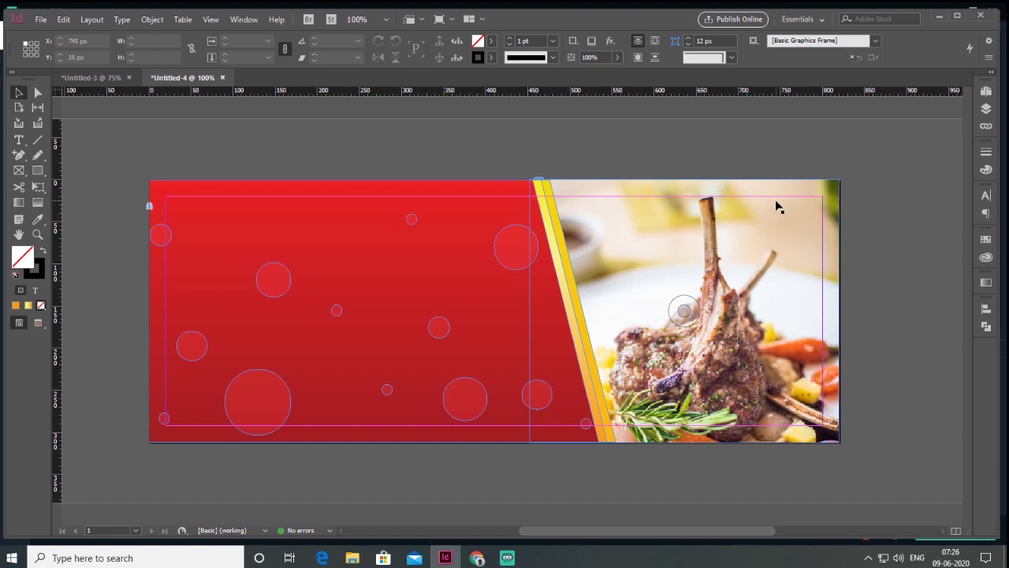
# Step: Place the Facebook, Instagram and YouTube circle icons in a row at the banner's upper-right margin corner, about 66 × 21 px overall
pyautogui.click(40, 19)
pyautogui.click(94, 197)
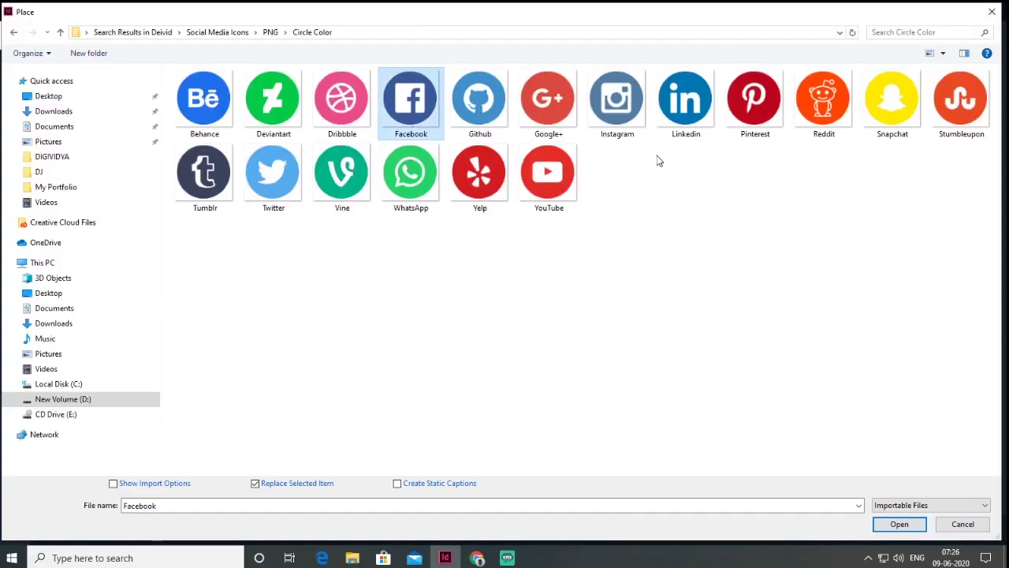
pyautogui.keyDown('ctrl'); pyautogui.click(615, 119); pyautogui.keyUp('ctrl')
pyautogui.keyDown('ctrl'); pyautogui.click(550, 189); pyautogui.keyUp('ctrl')
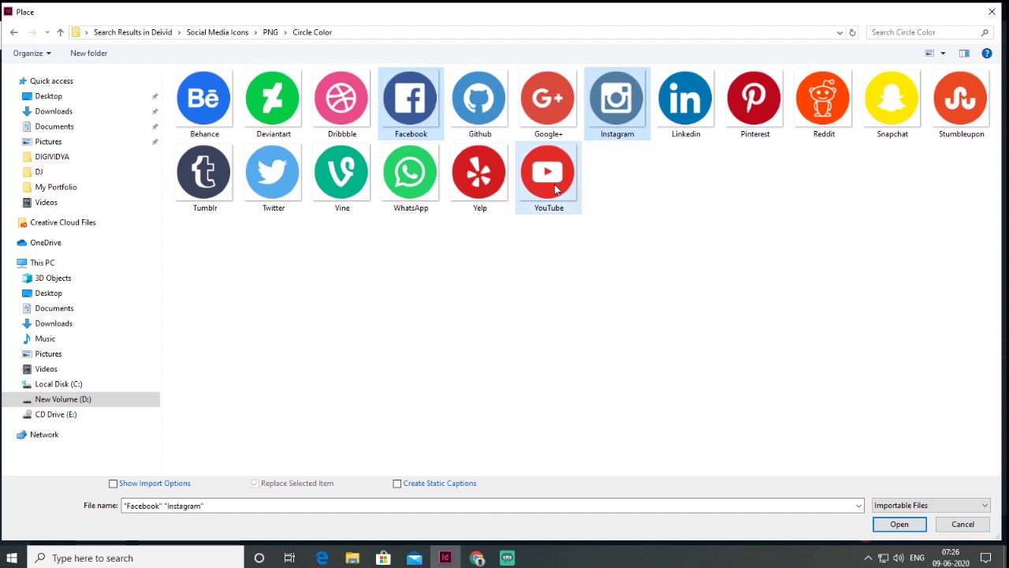
pyautogui.click(900, 524)
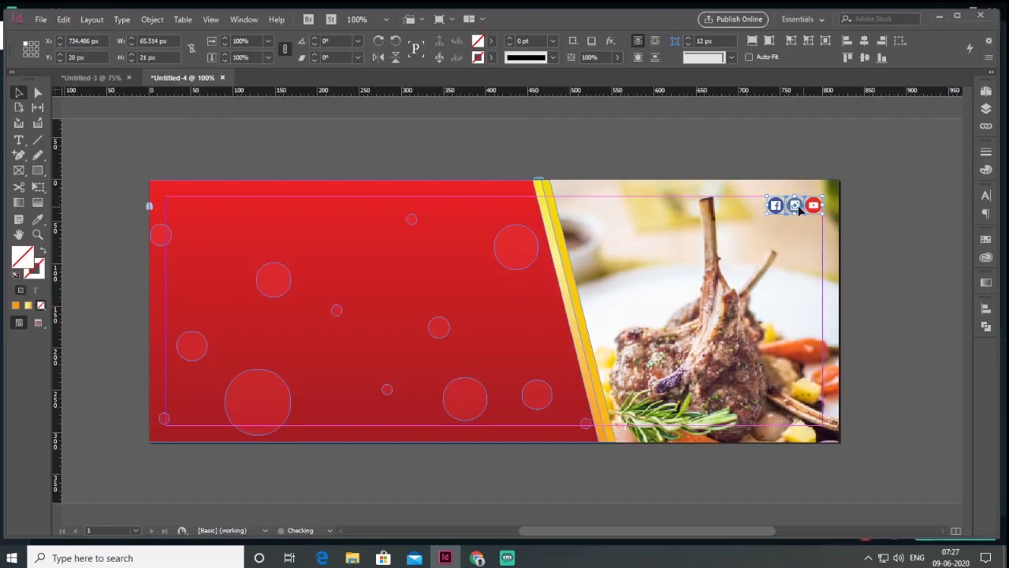
pyautogui.click(697, 161)
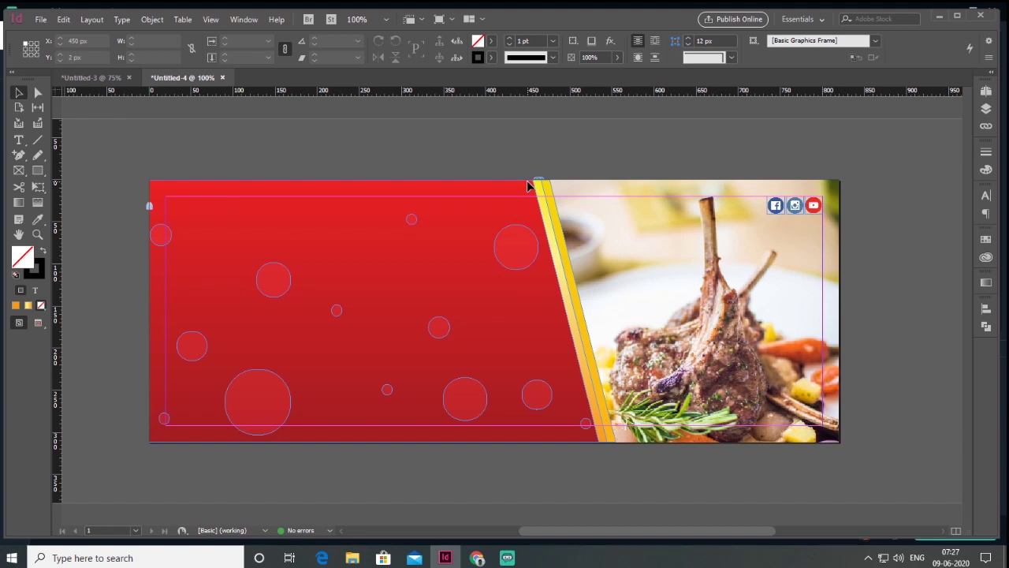
# Step: Draw a circle about 78 px wide in the red block's upper-left area, with a white fill and no stroke
pyautogui.moveTo(38, 171); pyautogui.dragTo(78, 198)
pyautogui.moveTo(207, 216); pyautogui.dragTo(272, 295)
pyautogui.doubleClick(23, 257)
pyautogui.click(719, 169)
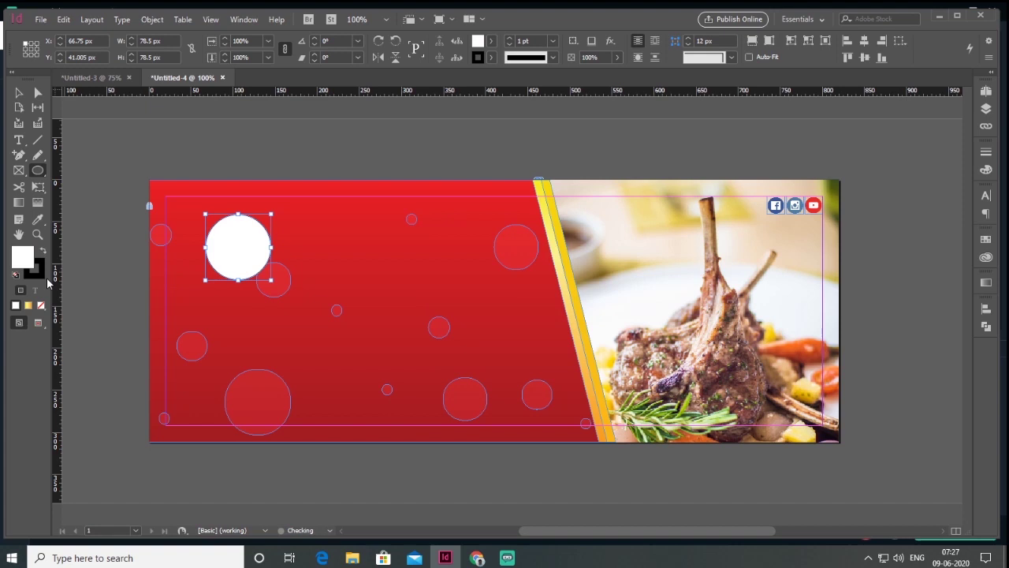
pyautogui.click(41, 275)
pyautogui.click(41, 305)
pyautogui.click(18, 93)
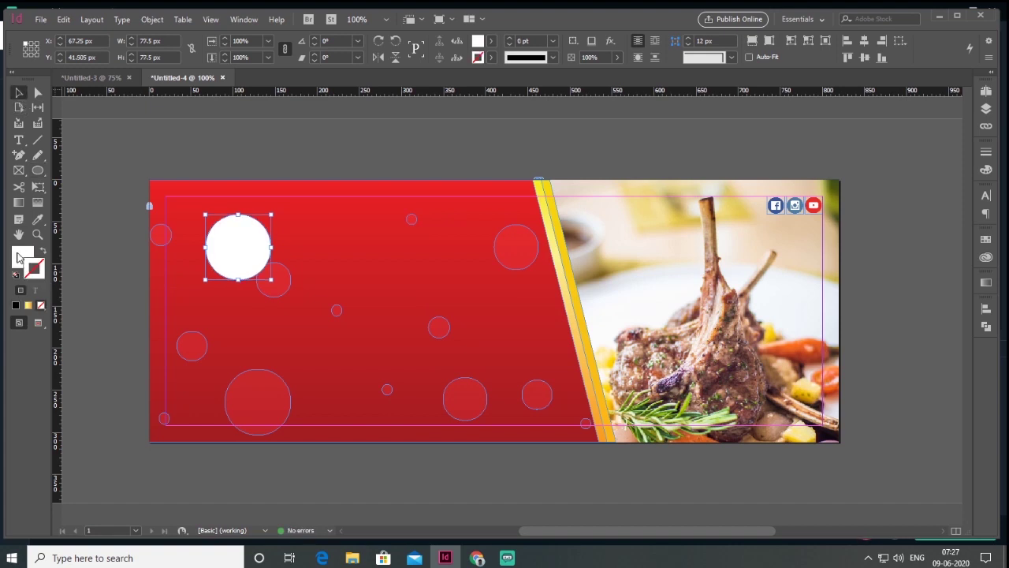
# Step: Add the text "KP" over the white circle in Futura PT Bold at 59 pt and fit its frame to the content
pyautogui.press('t')
pyautogui.click(218, 228)
pyautogui.write('KP')
pyautogui.moveTo(224, 228); pyautogui.dragTo(210, 229)
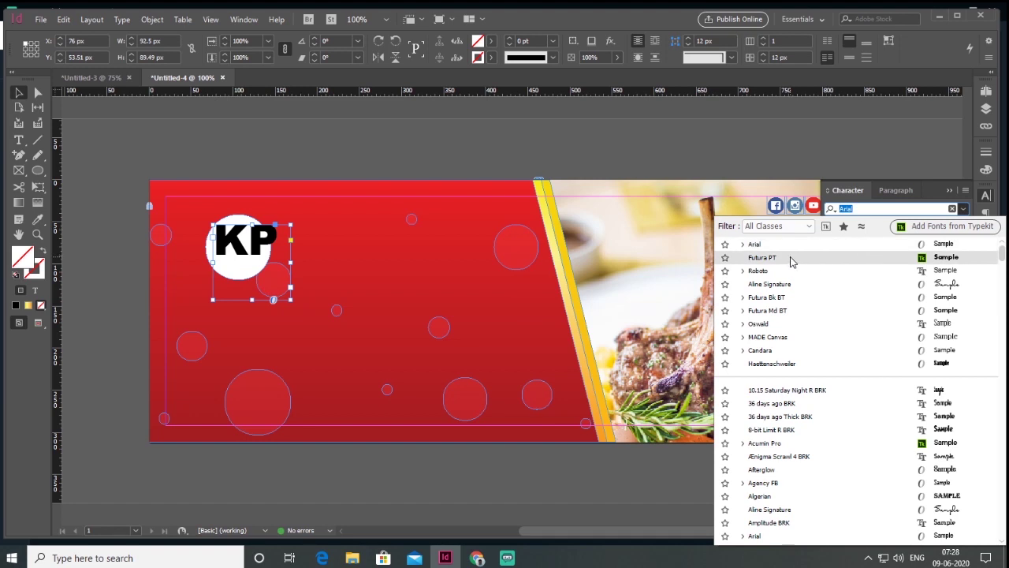
pyautogui.click(791, 261)
pyautogui.hotkey('ctrl', 'alt', 'c')
pyautogui.click(846, 246)
# Step: Convert the KP text to outlines and centre it horizontally with the white circle
pyautogui.click(122, 19)
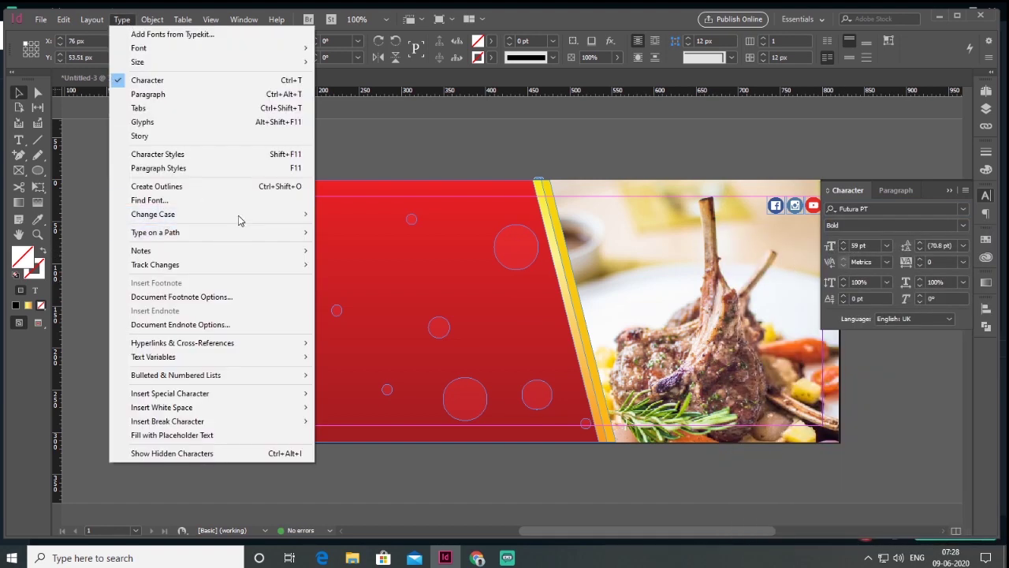
pyautogui.click(252, 186)
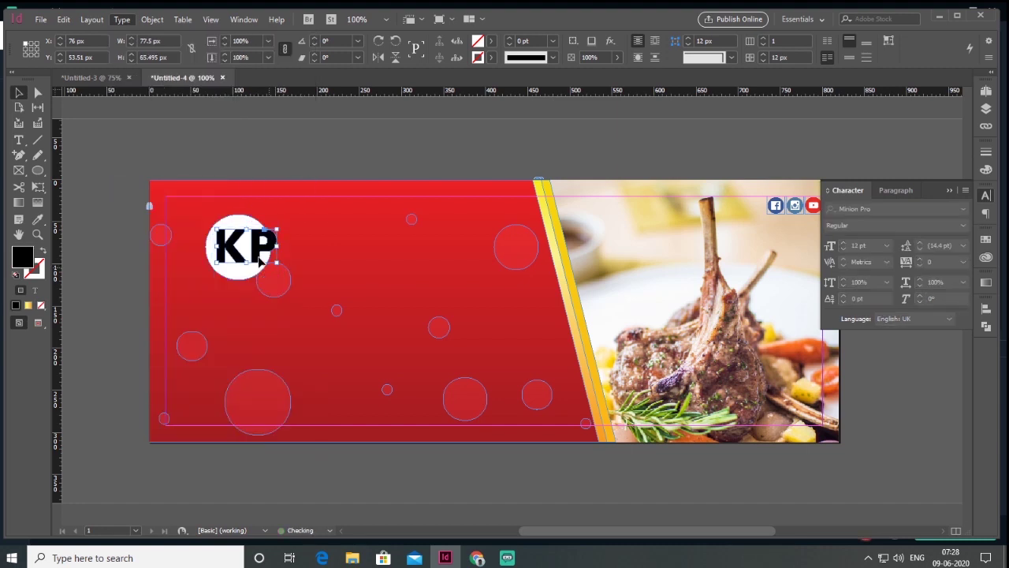
pyautogui.moveTo(216, 263); pyautogui.dragTo(206, 269)
pyautogui.keyDown('shift'); pyautogui.click(238, 220); pyautogui.keyUp('shift')
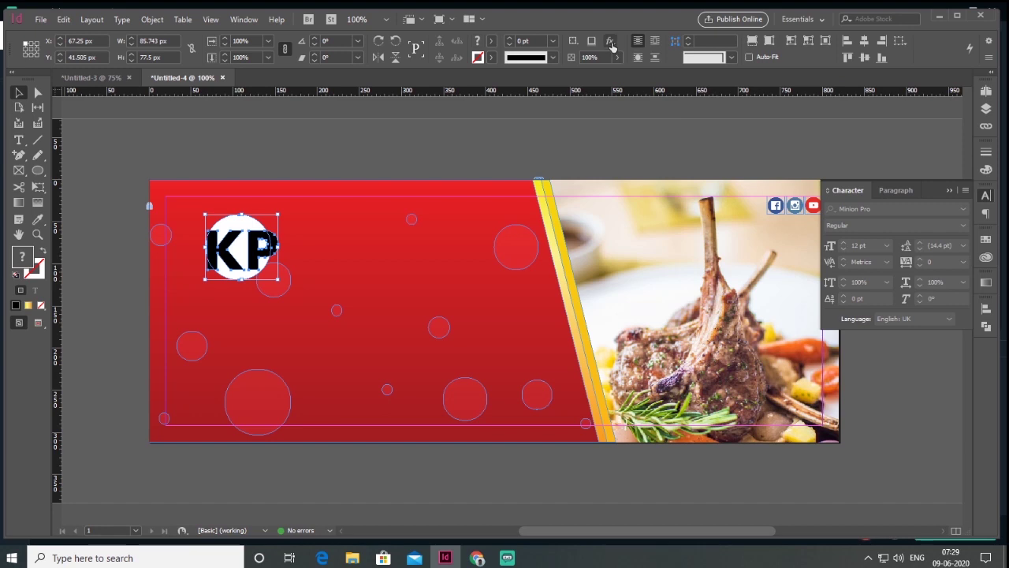
pyautogui.click(864, 41)
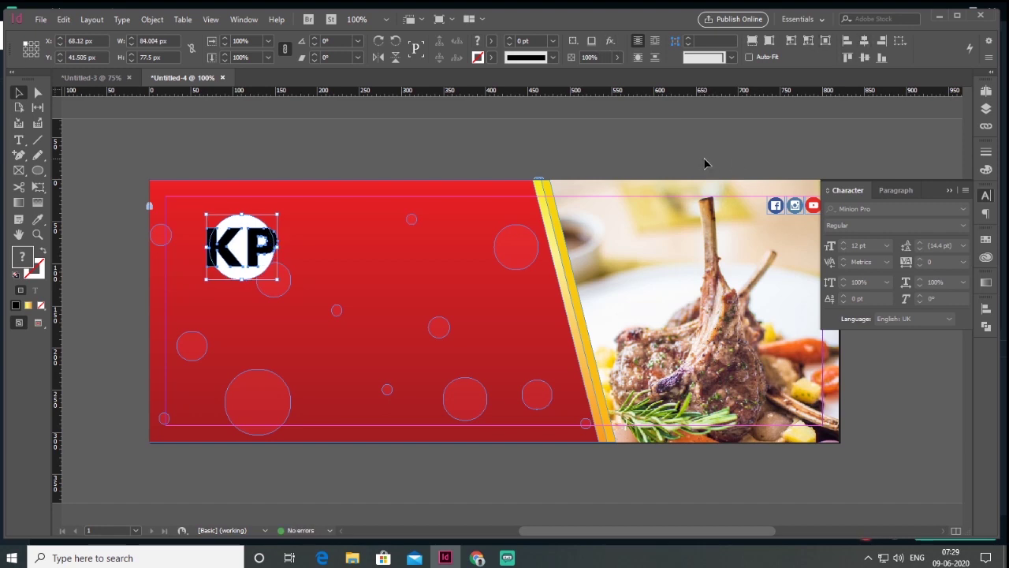
# Step: Cut the KP letters out of the white circle with the Pathfinder Subtract operation
pyautogui.click(253, 229)
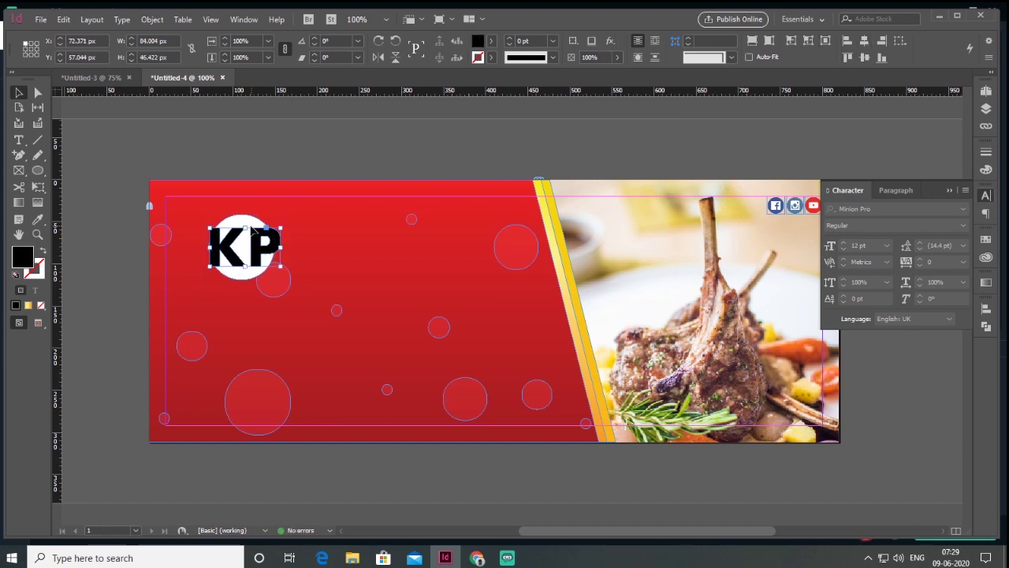
pyautogui.click(986, 326)
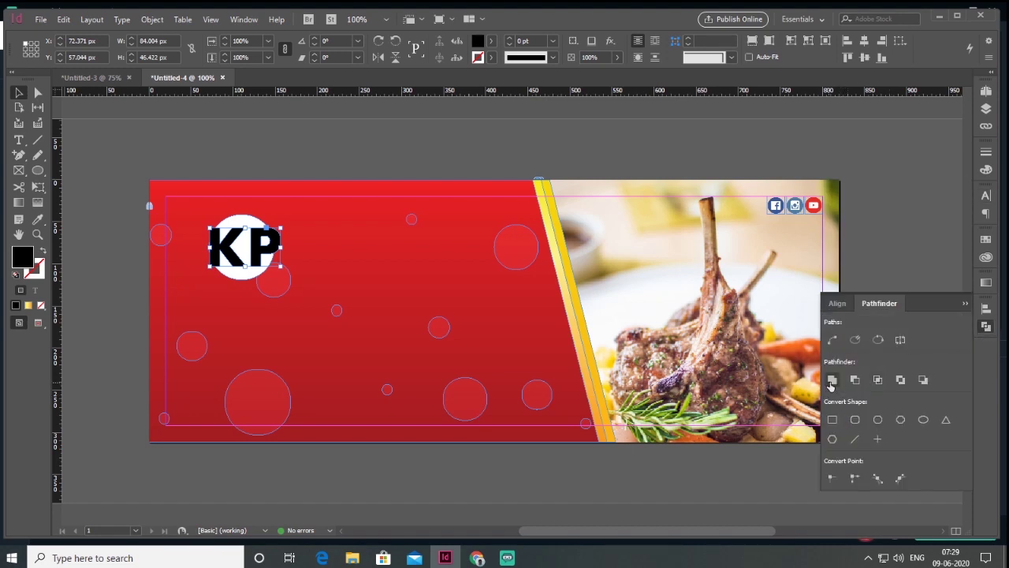
pyautogui.click(246, 214)
pyautogui.click(857, 381)
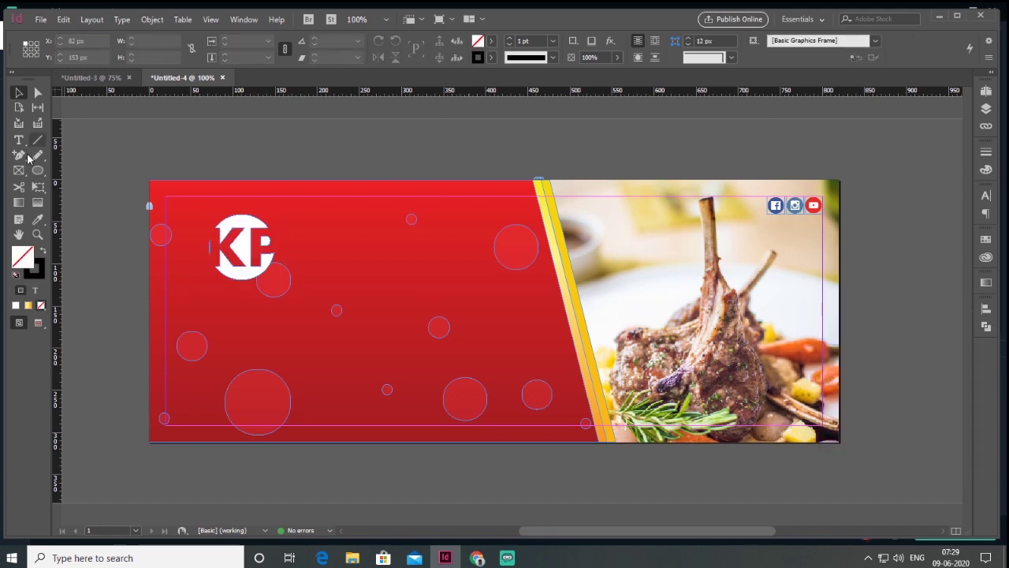
# Step: Draw a small white circle about 9 px wide below the KP logo, with no stroke
pyautogui.click(36, 171)
pyautogui.scroll(1, 224, 296)
pyautogui.moveTo(210, 292); pyautogui.dragTo(225, 307)
pyautogui.hotkey('shift', 'x')
# Step: Add the text "COM" directly to the right of the small white circle
pyautogui.press('t')
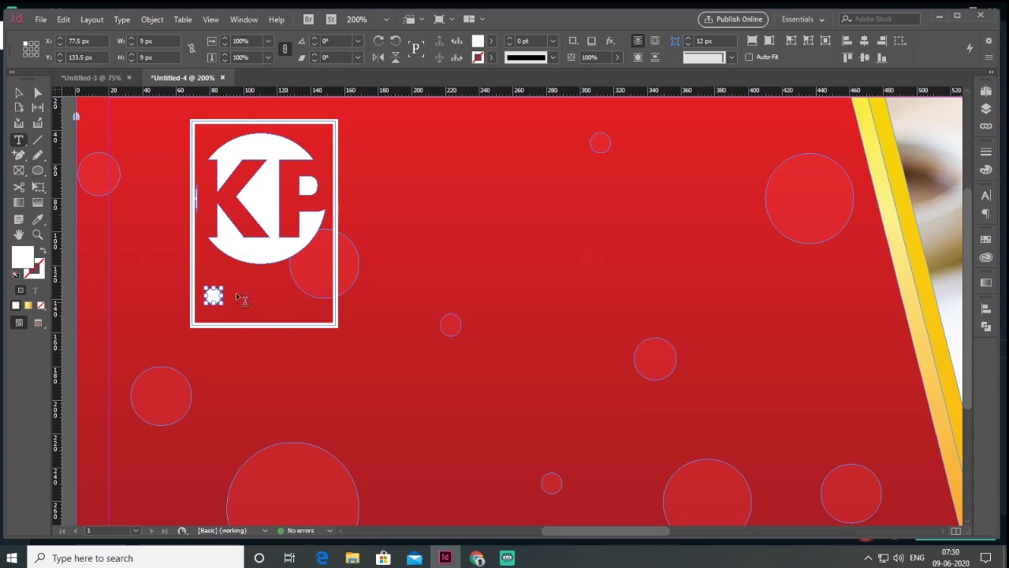
pyautogui.moveTo(227, 281); pyautogui.dragTo(315, 313)
pyautogui.write('COM')
pyautogui.press('Escape')
# Step: Set the COM text to Futura PT Bold at 14 pt and convert it to outlines
pyautogui.click(985, 195)
pyautogui.click(949, 210)
pyautogui.write('Futura PT')
pyautogui.press('Return')
pyautogui.click(844, 244)
pyautogui.click(844, 243)
pyautogui.click(122, 18)
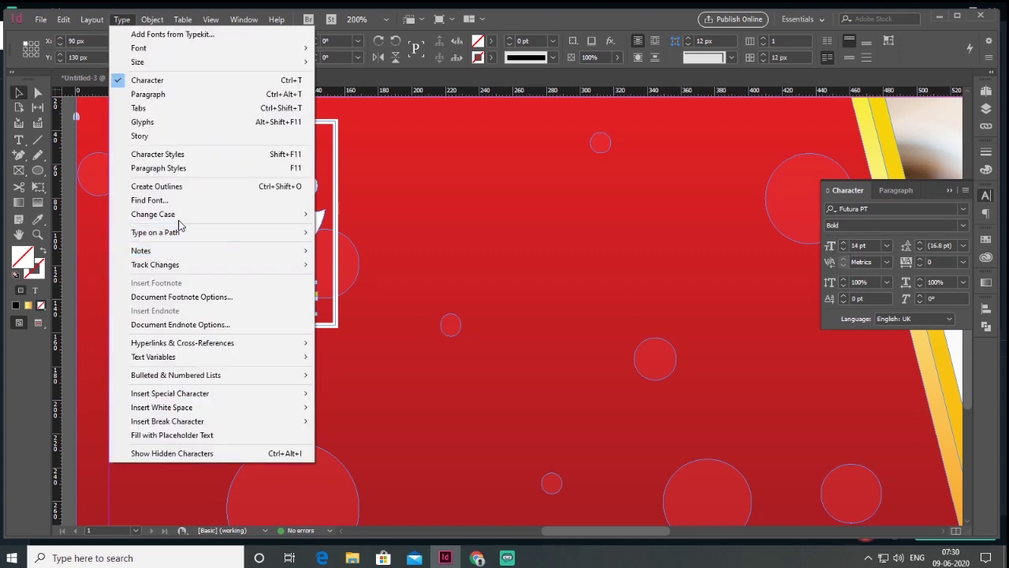
pyautogui.click(156, 186)
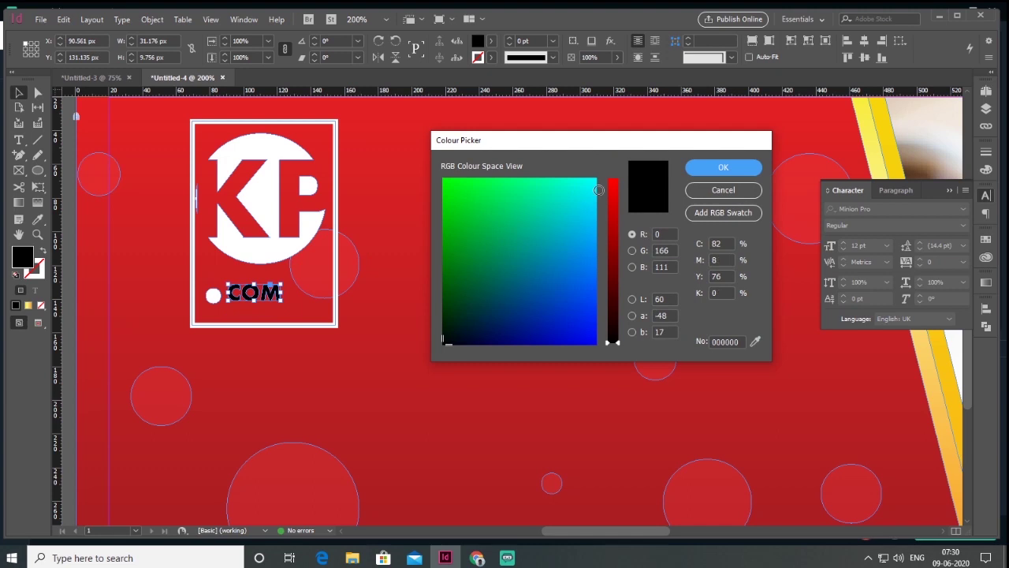
# Step: Colour the COM outlines white by sampling the small circle and shift both COM and the circle slightly to the right
pyautogui.click(596, 185)
pyautogui.click(723, 190)
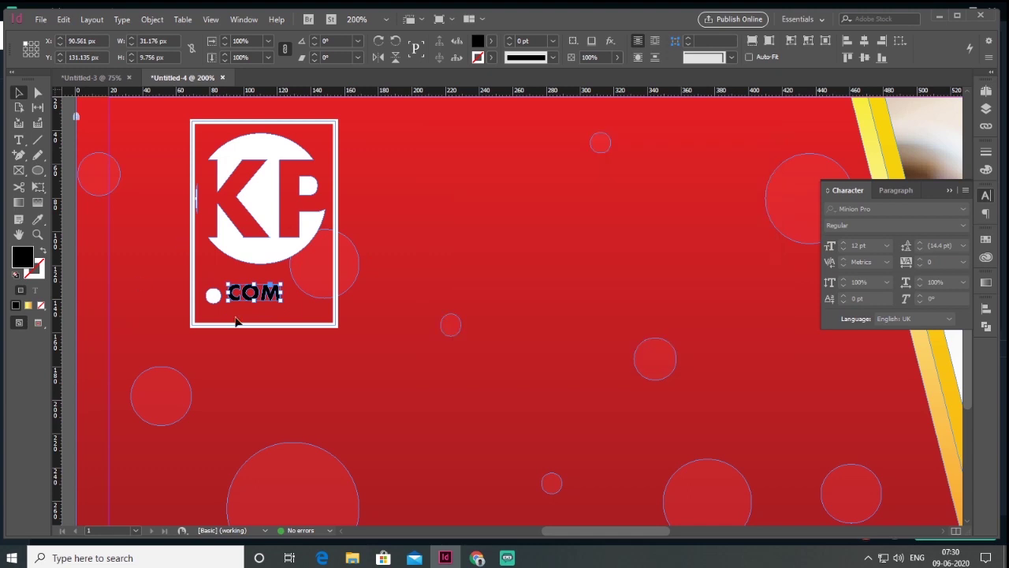
pyautogui.press('i')
pyautogui.click(213, 296)
pyautogui.moveTo(254, 293); pyautogui.dragTo(279, 298)
pyautogui.moveTo(213, 296); pyautogui.dragTo(229, 297)
pyautogui.click(453, 327)
# Step: Group the KP logo, its white frame, the small circle and COM, and move the group against the page's left margin
pyautogui.scroll(-1, 454, 324)
pyautogui.moveTo(243, 159); pyautogui.dragTo(403, 352)
pyautogui.hotkey('ctrl', 'g')
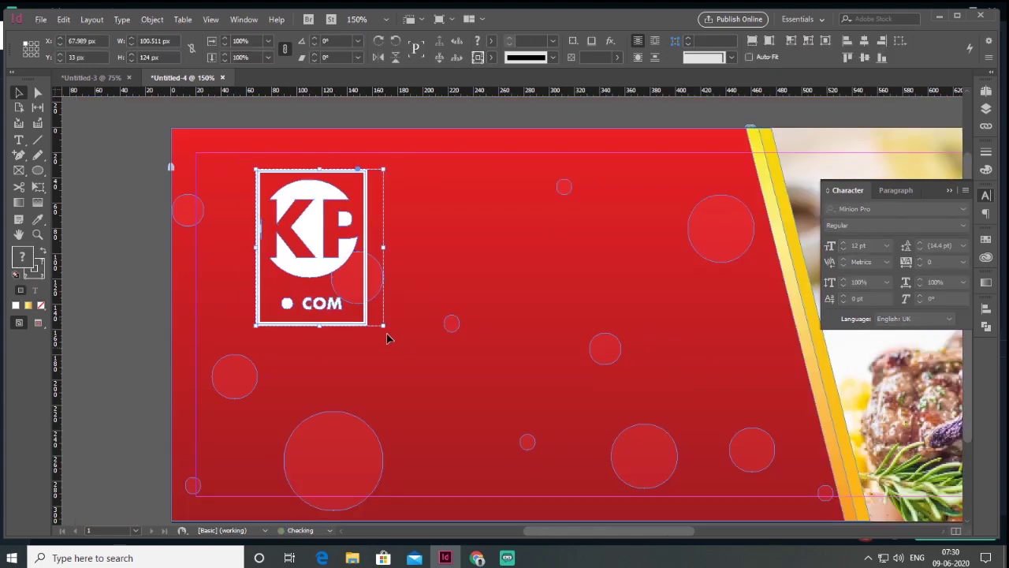
pyautogui.moveTo(347, 284); pyautogui.dragTo(287, 328)
pyautogui.click(336, 380)
# Step: Create a text frame about 203 × 21 px directly below the logo and paste "MUTTON TANDOORI" into it
pyautogui.moveTo(420, 361); pyautogui.dragTo(457, 276)
pyautogui.press('t')
pyautogui.moveTo(235, 280); pyautogui.dragTo(492, 306)
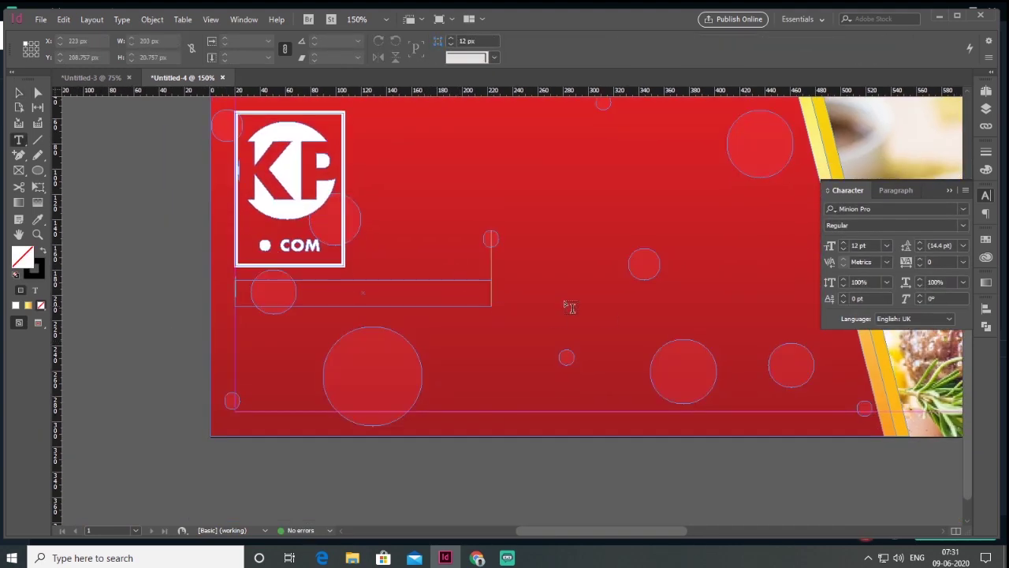
pyautogui.hotkey('ctrl', 'v')
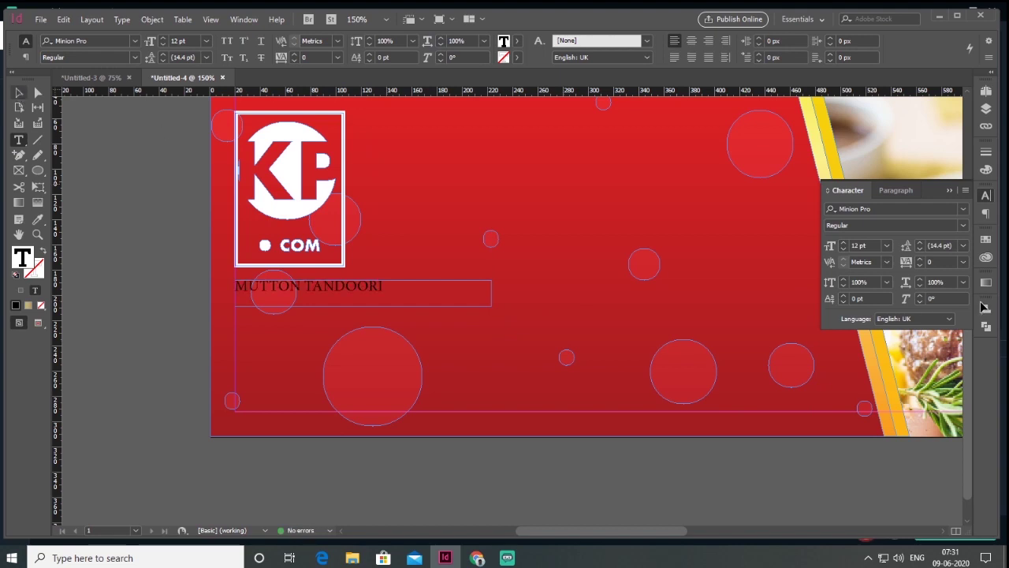
pyautogui.press('Escape')
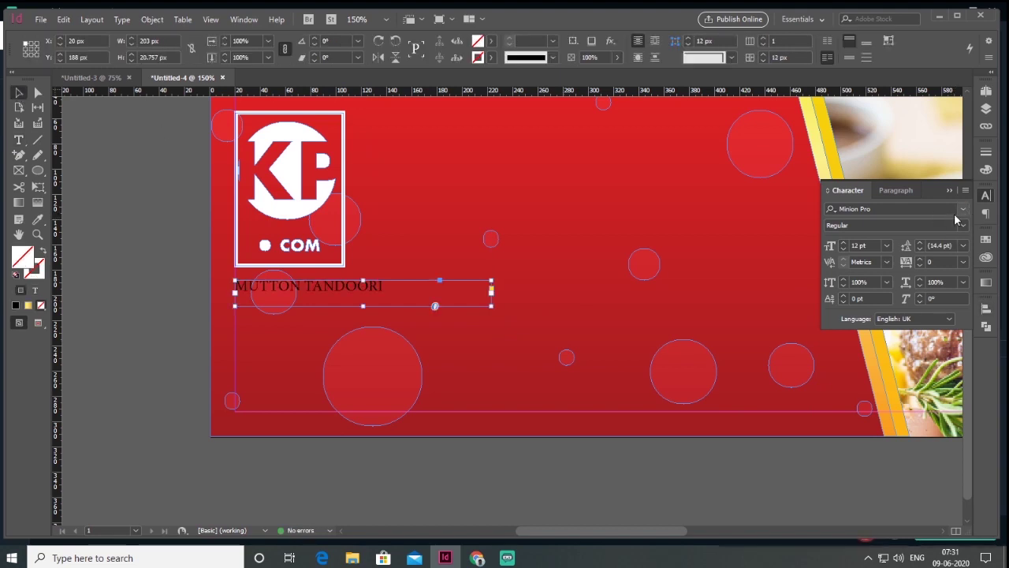
# Step: Set the MUTTON TANDOORI text to Futura PT Bold at 20 pt and colour the text white
pyautogui.click(962, 210)
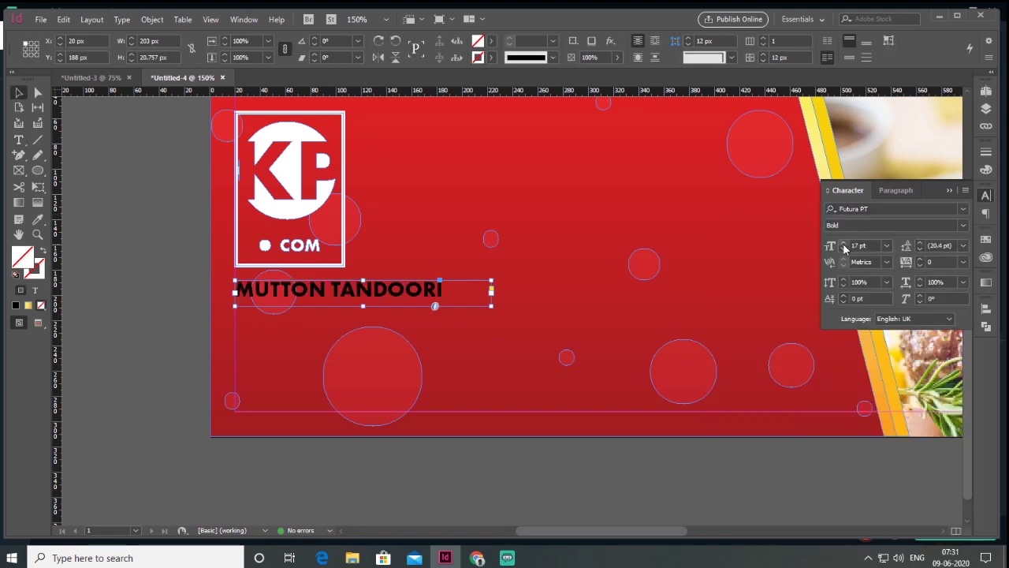
pyautogui.click(843, 244)
pyautogui.click(843, 244)
pyautogui.click(843, 243)
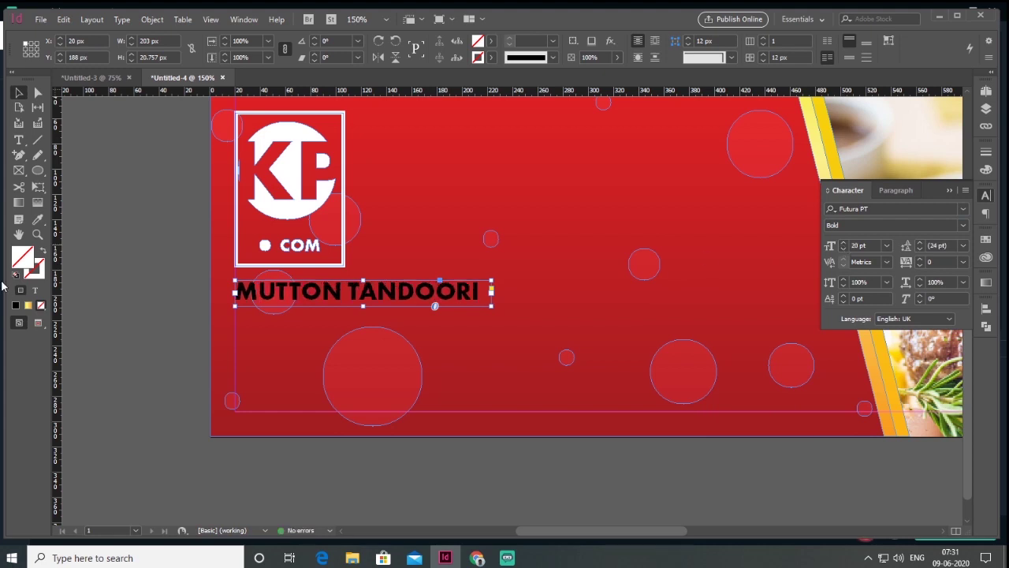
pyautogui.click(35, 289)
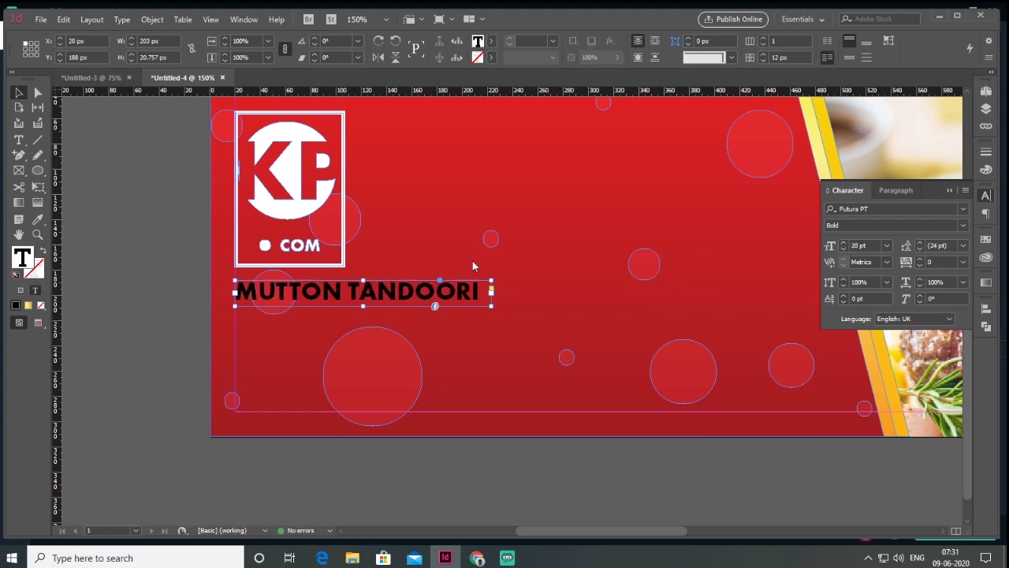
# Step: Add FREE DELIVERY in a frame about 228 × 32 px directly below MUTTON TANDOORI and style it in larger, thin yellow Roboto
pyautogui.moveTo(340, 293); pyautogui.dragTo(338, 322)
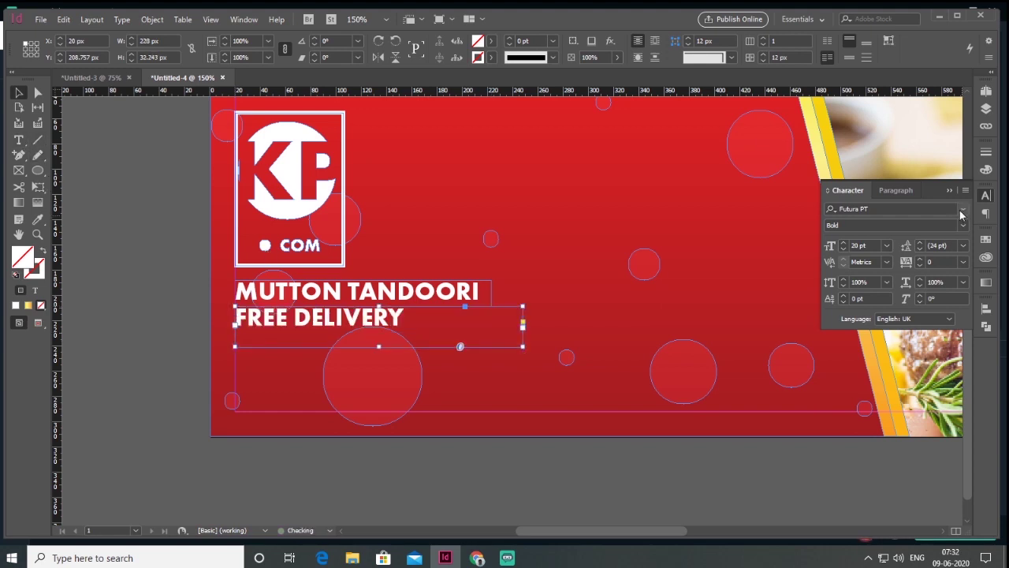
pyautogui.click(963, 210)
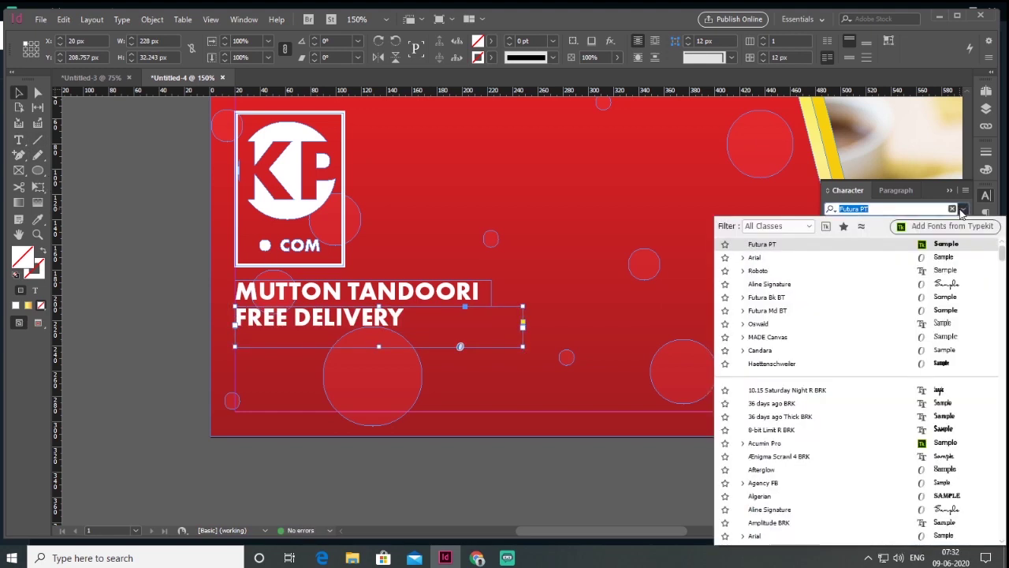
pyautogui.click(758, 283)
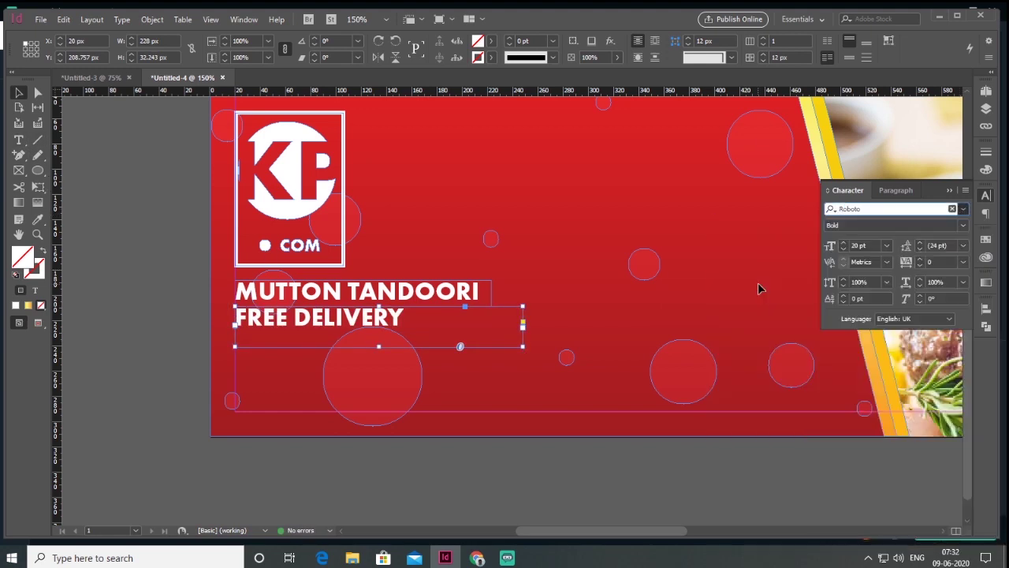
pyautogui.click(844, 244)
pyautogui.click(843, 244)
pyautogui.click(843, 243)
pyautogui.click(843, 243)
pyautogui.click(844, 243)
pyautogui.click(844, 243)
pyautogui.click(844, 243)
pyautogui.click(843, 243)
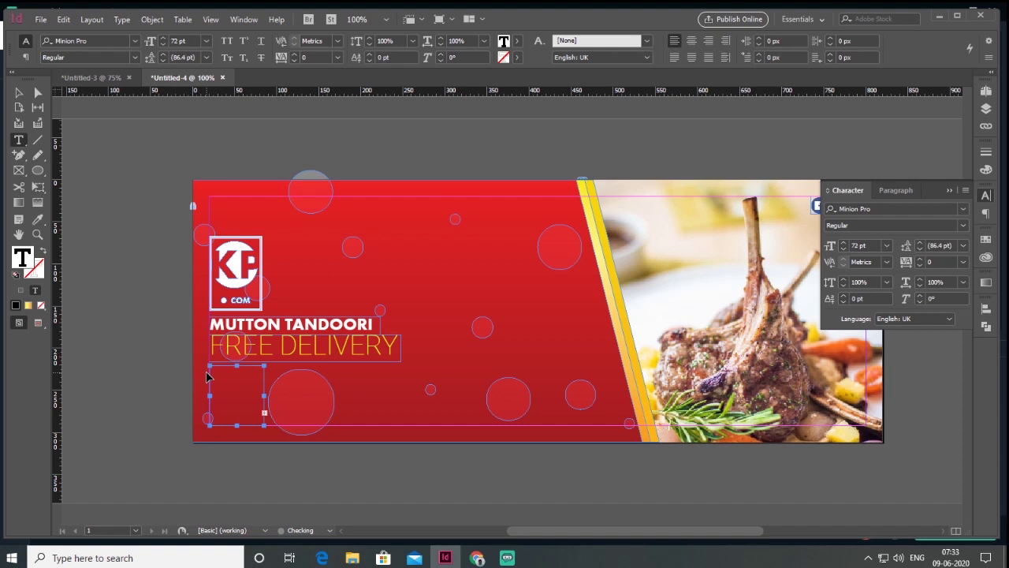
# Step: Add the number 60 in a text frame below FREE DELIVERY and set it to Futura PT Bold, 71 pt, white
pyautogui.hotkey('ctrl', 'a')
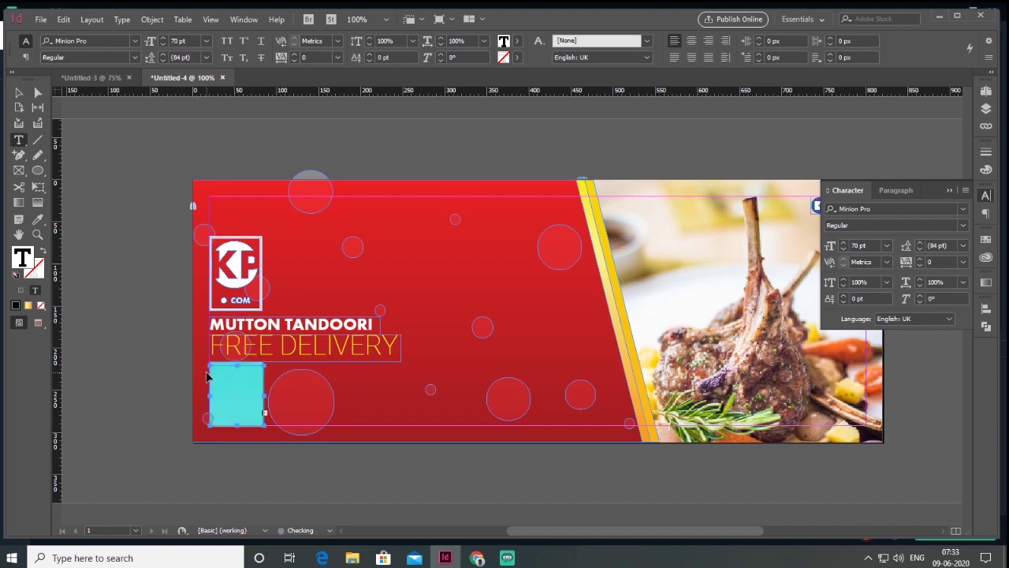
pyautogui.hotkey('ctrl', 'shift', ',')
pyautogui.hotkey('ctrl', 'shift', ',')
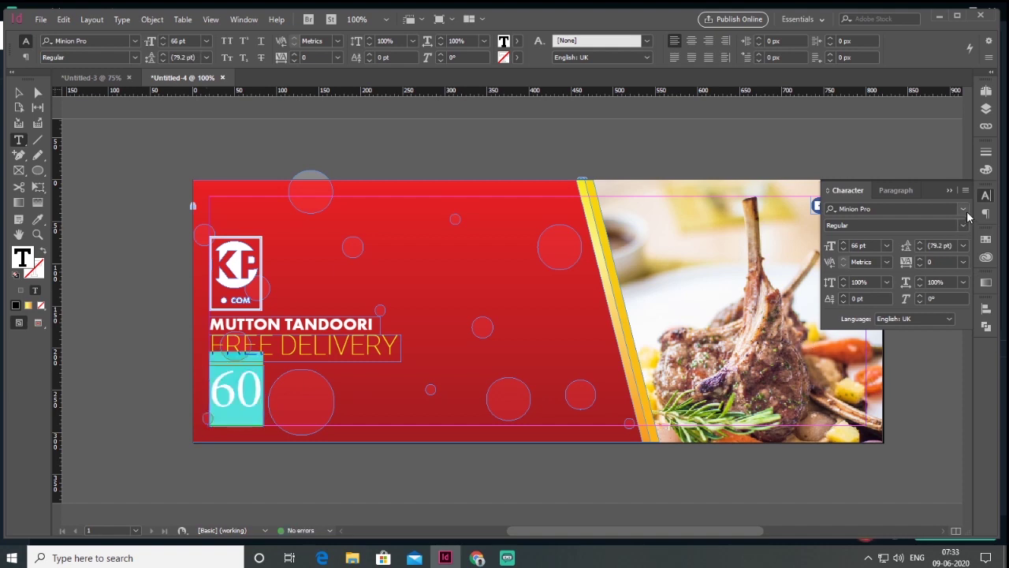
pyautogui.click(963, 210)
pyautogui.click(755, 259)
pyautogui.click(843, 249)
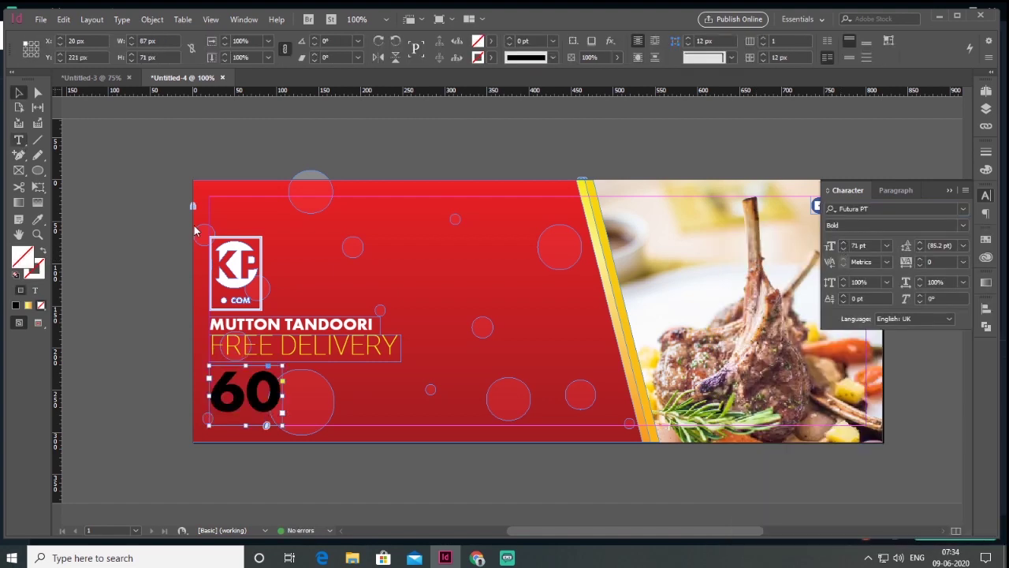
pyautogui.click(34, 290)
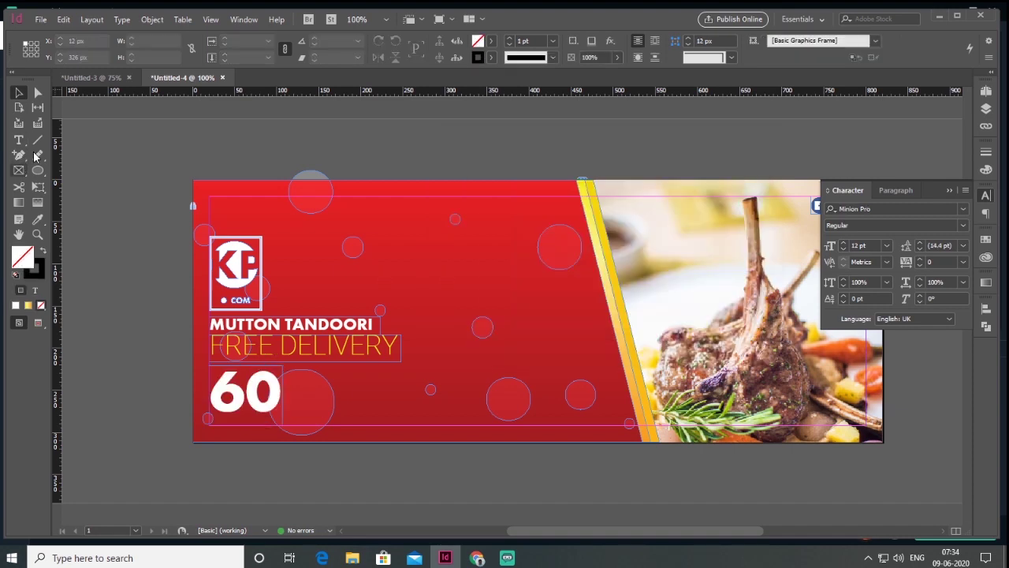
# Step: Create a text frame beside the 60 holding % above 30, and set both lines to Futura PT Bold at 28 pt
pyautogui.click(15, 141)
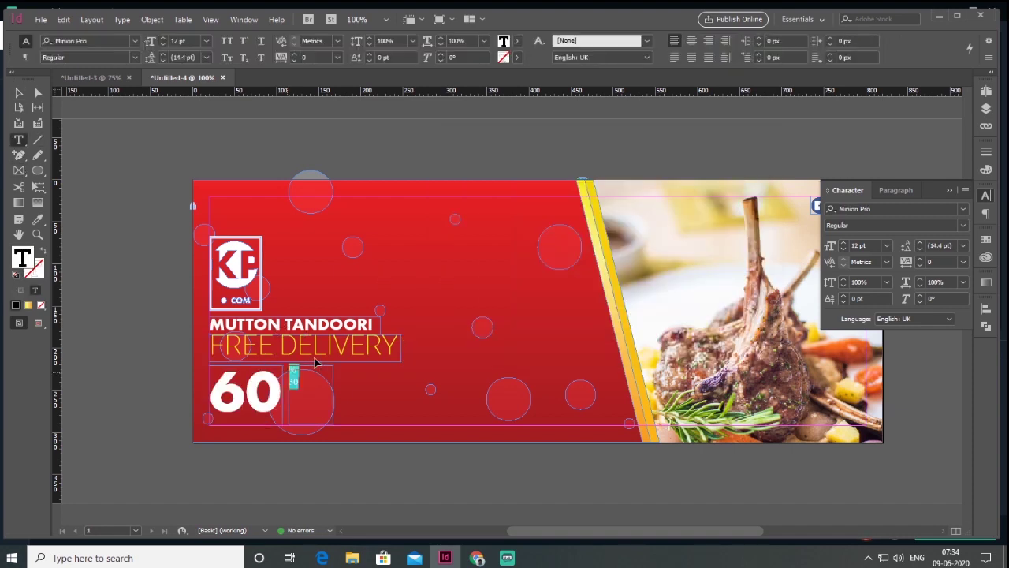
pyautogui.hotkey('ctrl', 'shift', '.')
pyautogui.hotkey('ctrl', 'shift', '.')
pyautogui.hotkey('ctrl', 'shift', '.')
pyautogui.hotkey('ctrl', 'shift', '.')
pyautogui.hotkey('ctrl', 'shift', '.')
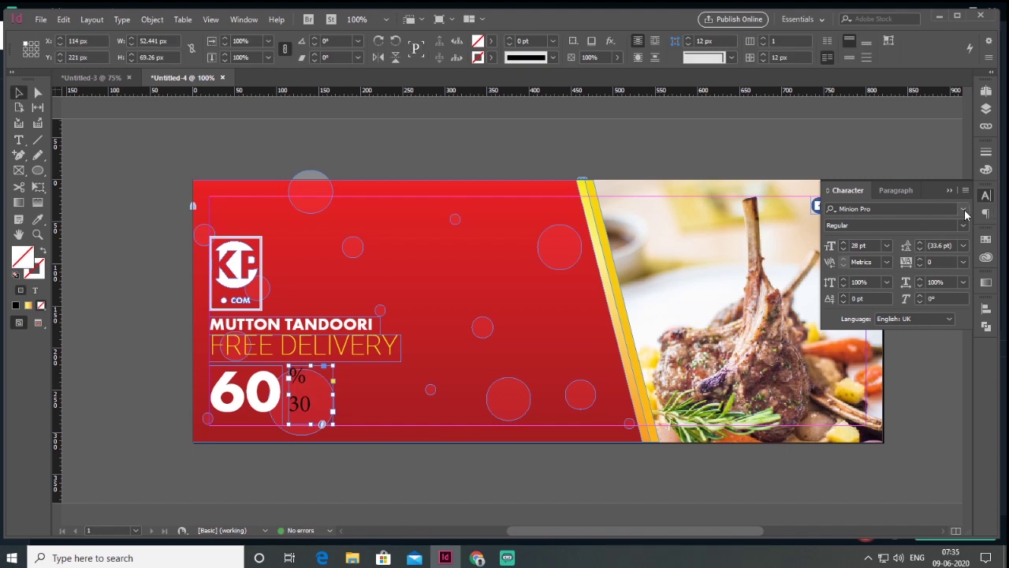
pyautogui.click(963, 210)
pyautogui.scroll(1, 1002, 398)
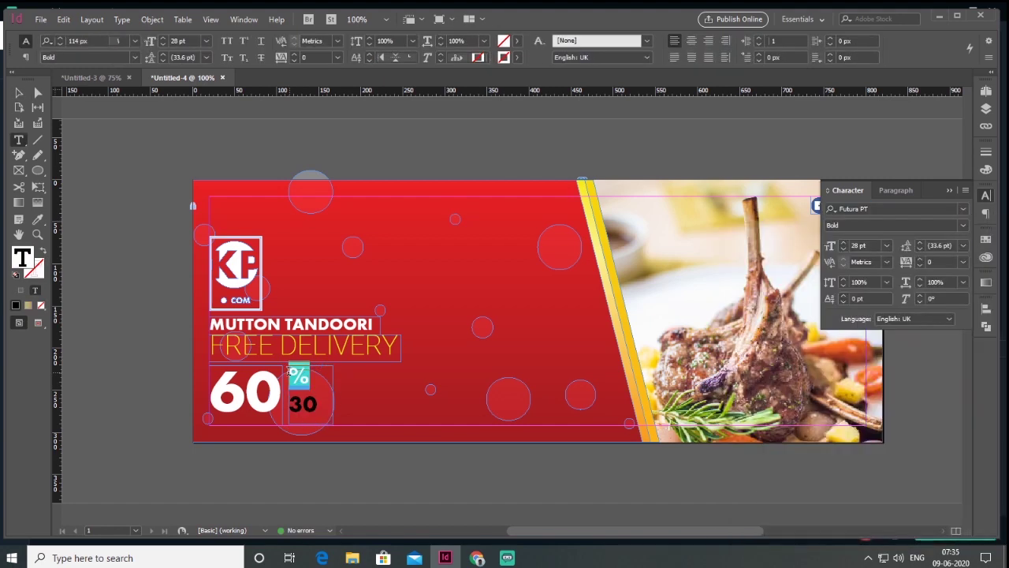
# Step: Enlarge the % sign to 46 pt and colour both lines of its text frame white
pyautogui.hotkey('ctrl', 'shift', '.')
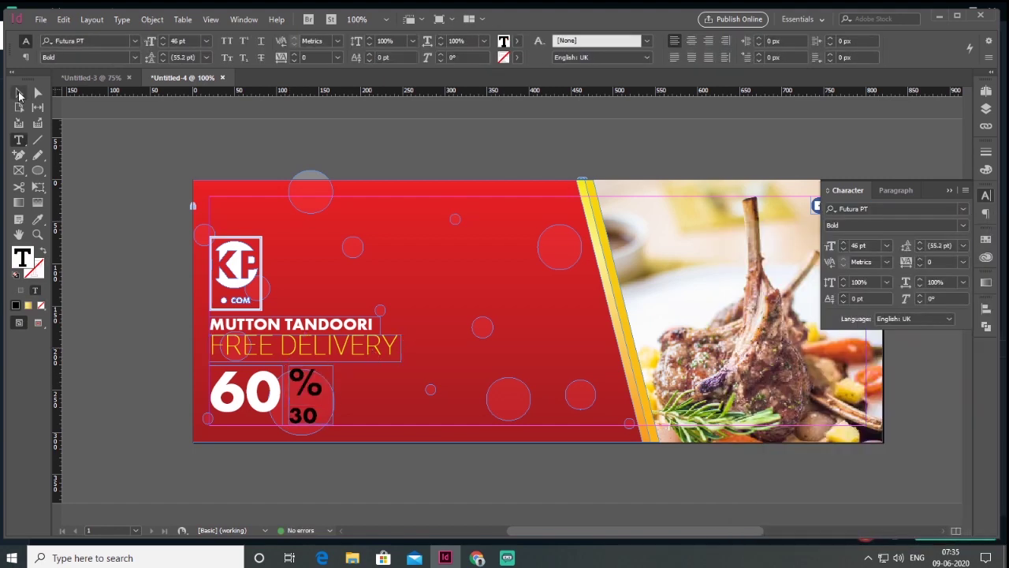
pyautogui.click(19, 93)
pyautogui.click(35, 290)
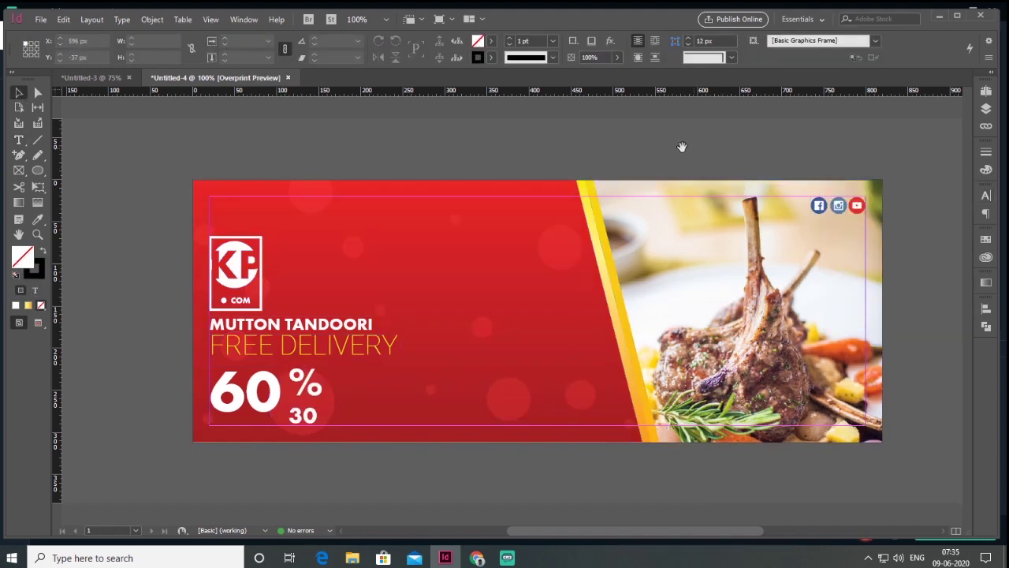
# Step: Draw a white-outlined rectangle about 89 × 69 px around the 60 and replace the 30 under the % sign with OFF
pyautogui.moveTo(685, 145); pyautogui.dragTo(662, 138)
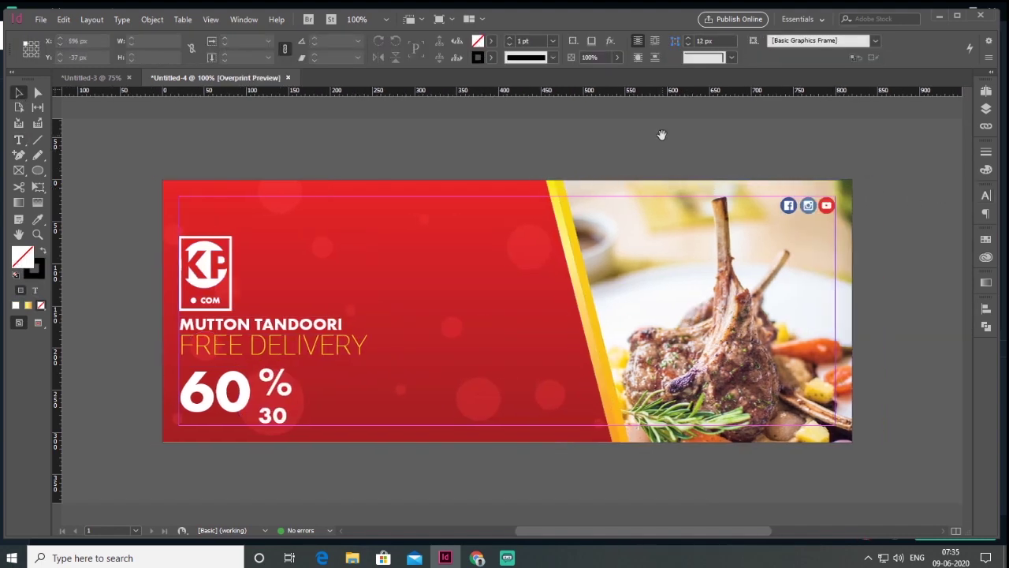
pyautogui.hotkey('ctrl', 'alt', 'shift', 'y')
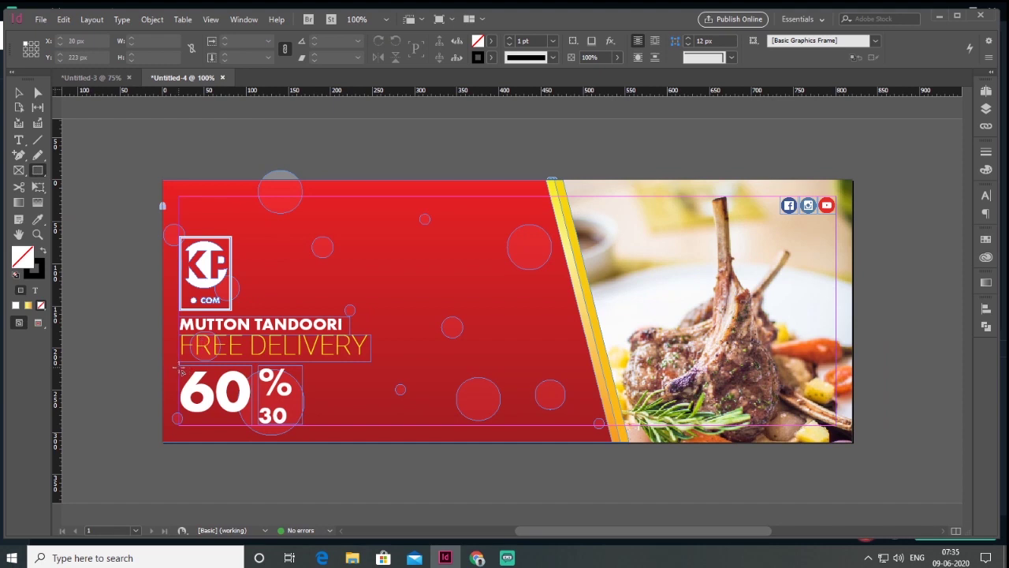
pyautogui.click(183, 371)
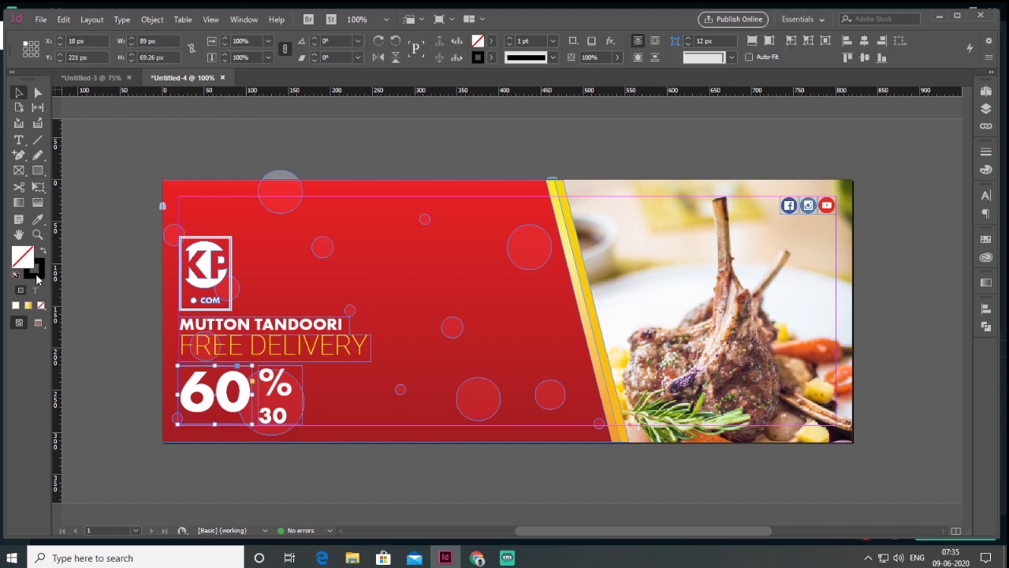
pyautogui.hotkey('ctrl', 'alt', 'shift', 'y')
pyautogui.hscroll(-1, 532, 248)
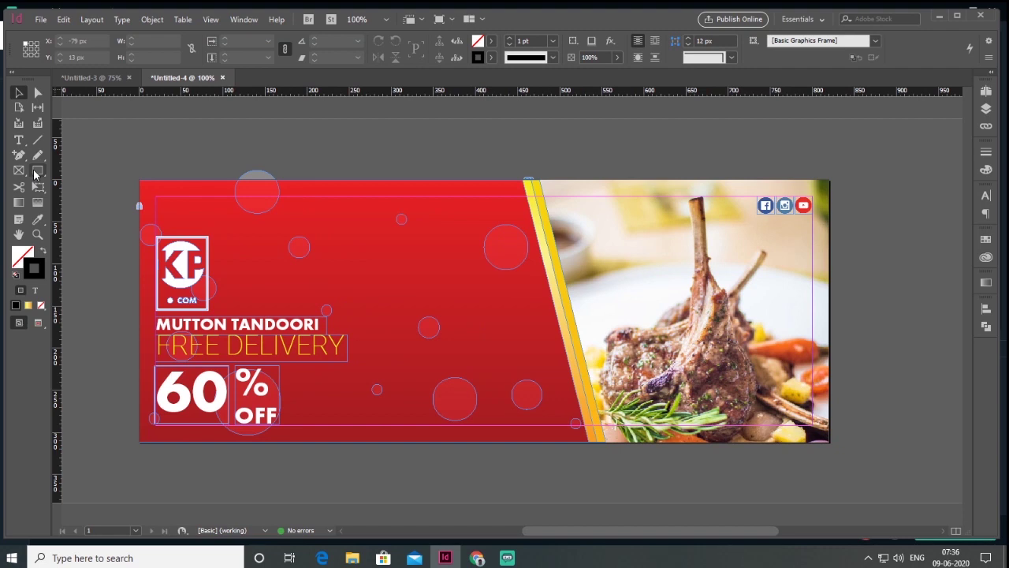
# Step: Draw a rectangle about 140 × 33 px beside OFF and fill it with the strips' golden gradient, without a stroke
pyautogui.click(36, 171)
pyautogui.moveTo(309, 384); pyautogui.dragTo(429, 412)
pyautogui.press('v')
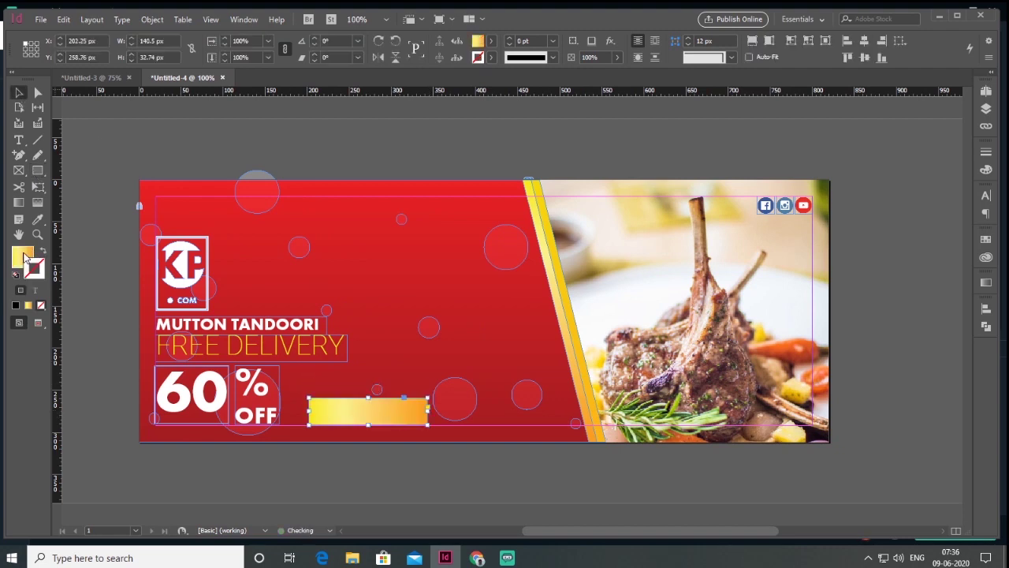
pyautogui.click(23, 254)
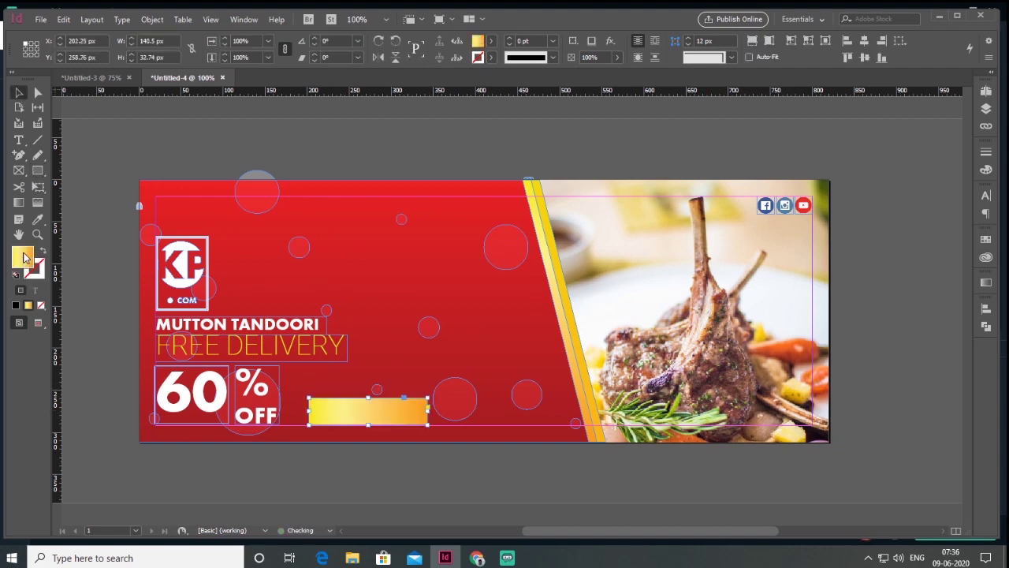
# Step: Set the golden rectangle's gradient angle to -90° and give it Rounded corners of 12 px
pyautogui.click(984, 285)
pyautogui.click(946, 313)
pyautogui.write('-90')
pyautogui.press('Return')
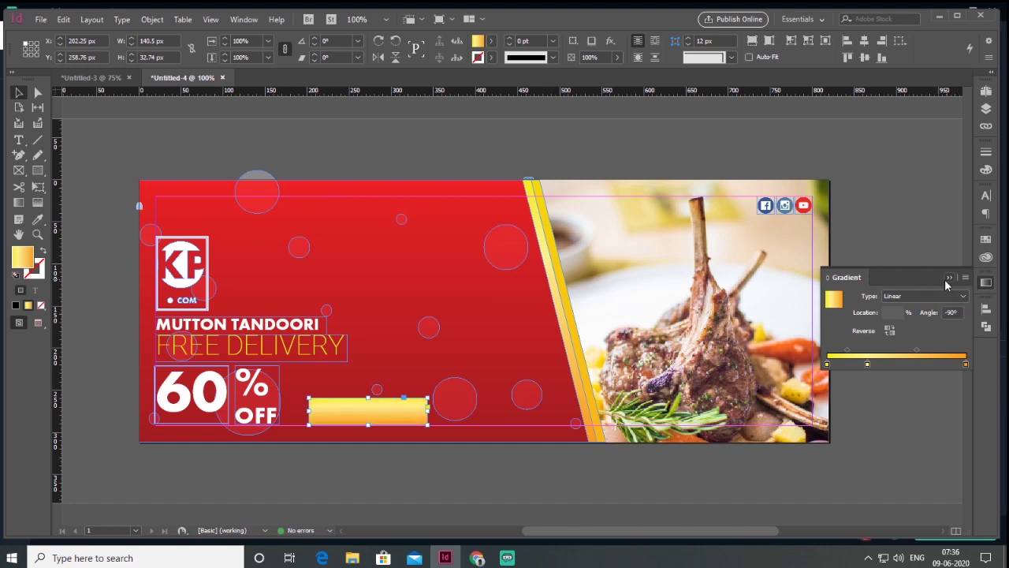
pyautogui.click(948, 278)
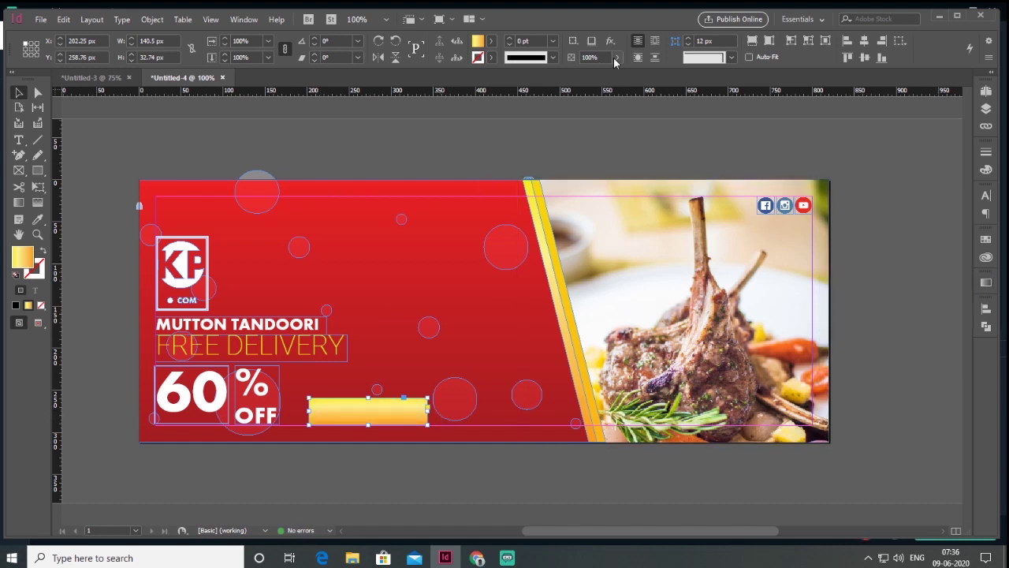
pyautogui.click(730, 57)
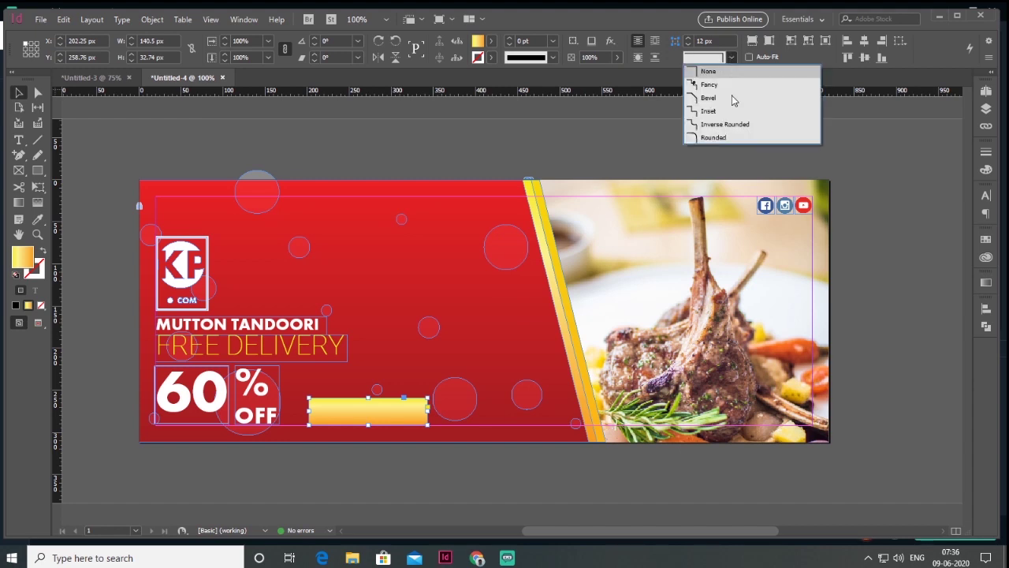
pyautogui.click(720, 139)
pyautogui.click(458, 162)
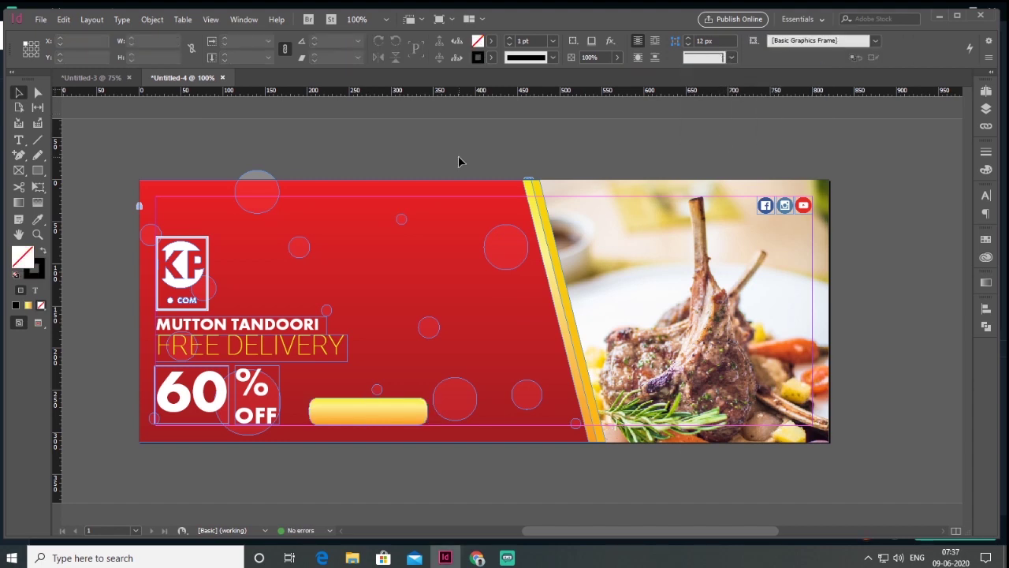
# Step: Place ORDER NOW in a text frame about 115 × 26 px over the golden button, in Futura PT Bold at 16 pt
pyautogui.click(378, 412)
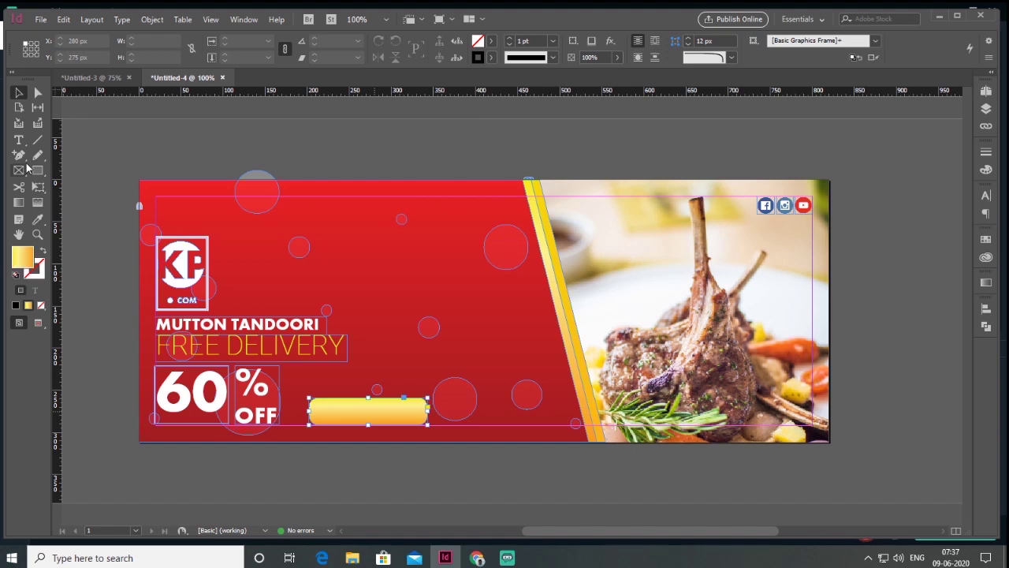
pyautogui.click(19, 141)
pyautogui.moveTo(320, 400); pyautogui.dragTo(419, 424)
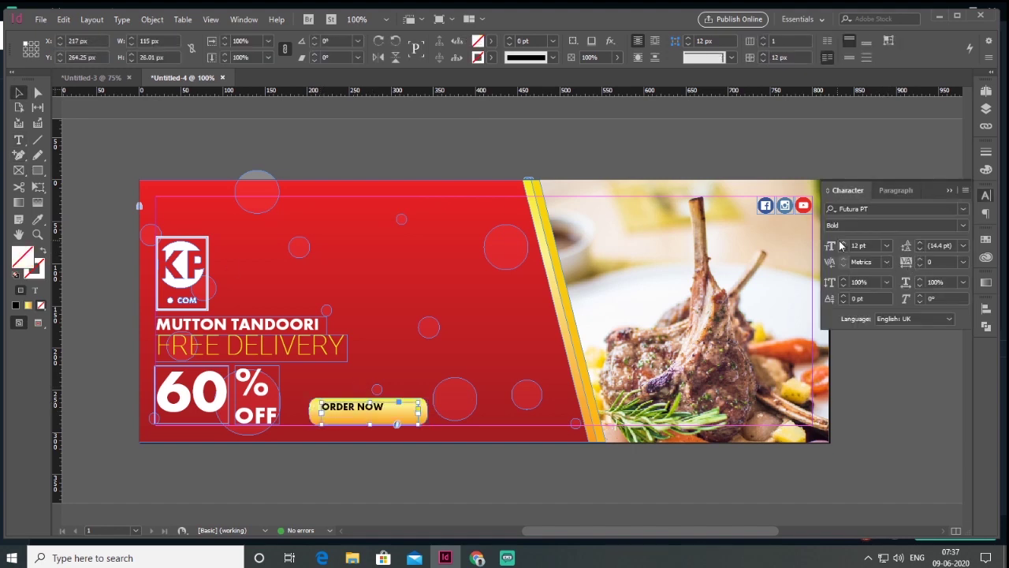
pyautogui.click(842, 242)
pyautogui.click(842, 243)
pyautogui.click(843, 242)
pyautogui.click(843, 242)
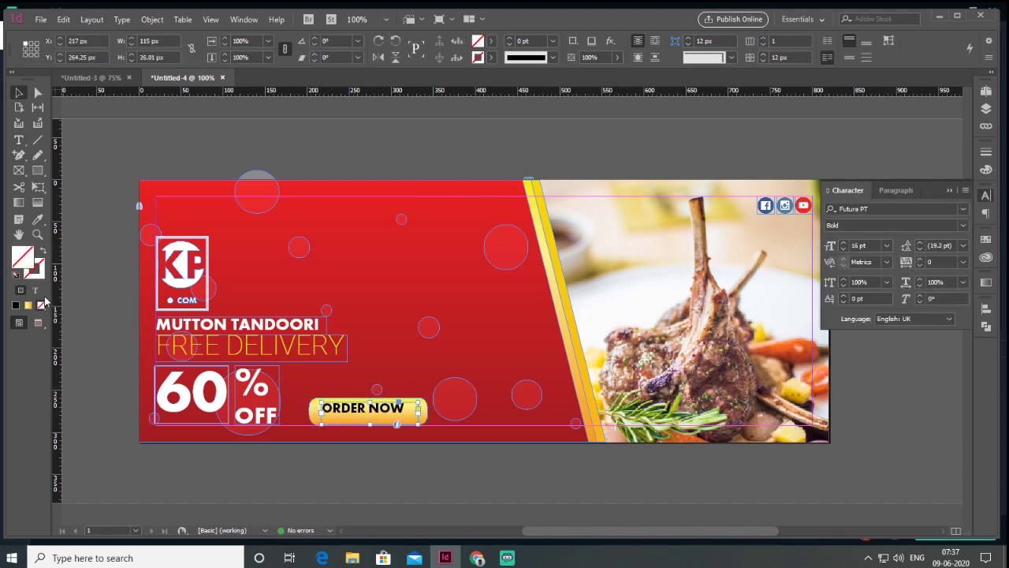
# Step: Colour the ORDER NOW text with the banner's red and centre it vertically on the golden button
pyautogui.click(35, 290)
pyautogui.moveTo(468, 236); pyautogui.dragTo(604, 166)
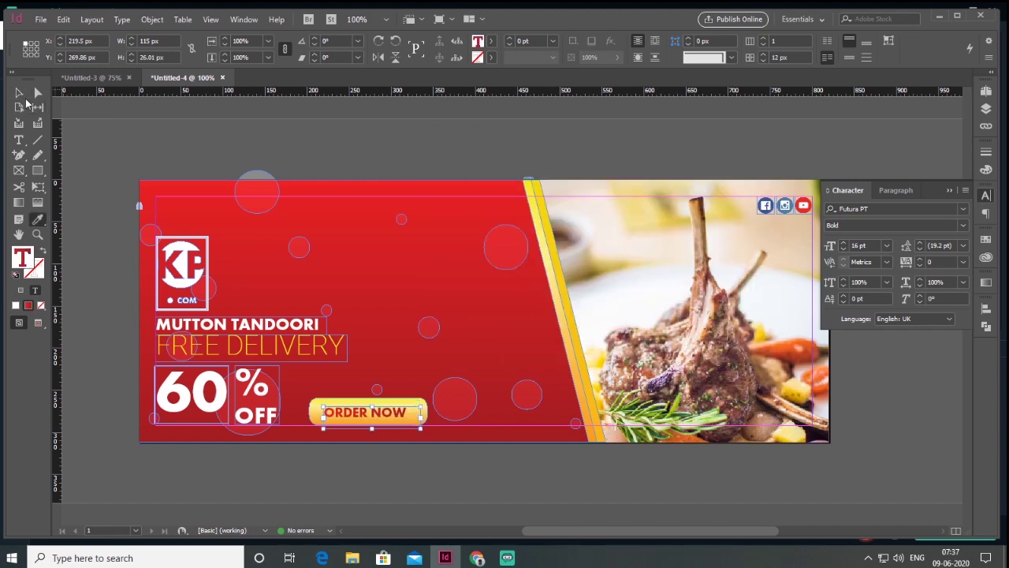
pyautogui.click(21, 94)
pyautogui.click(363, 157)
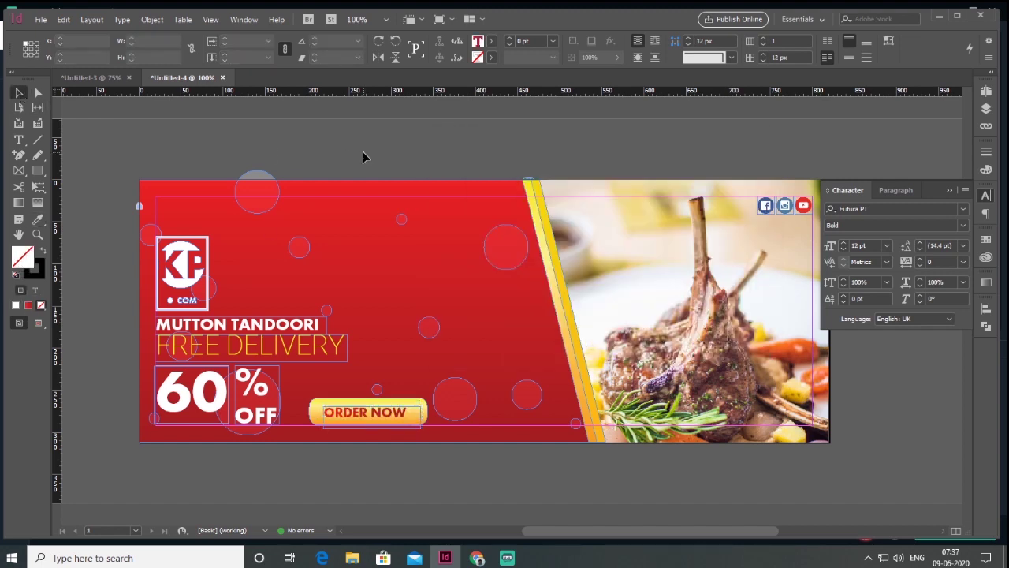
pyautogui.hscroll(-1, 362, 157)
pyautogui.press('t')
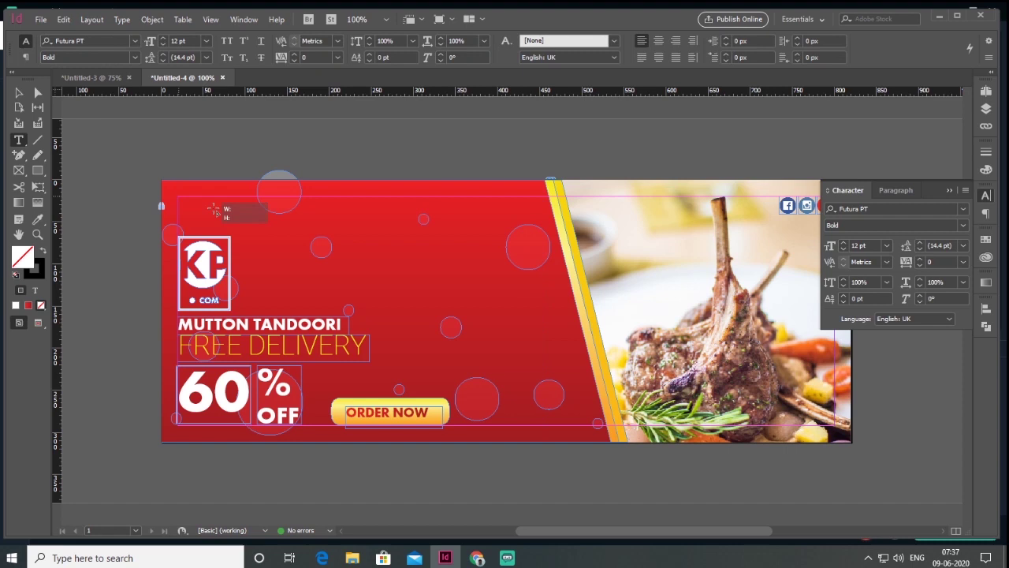
pyautogui.moveTo(175, 197); pyautogui.dragTo(284, 209)
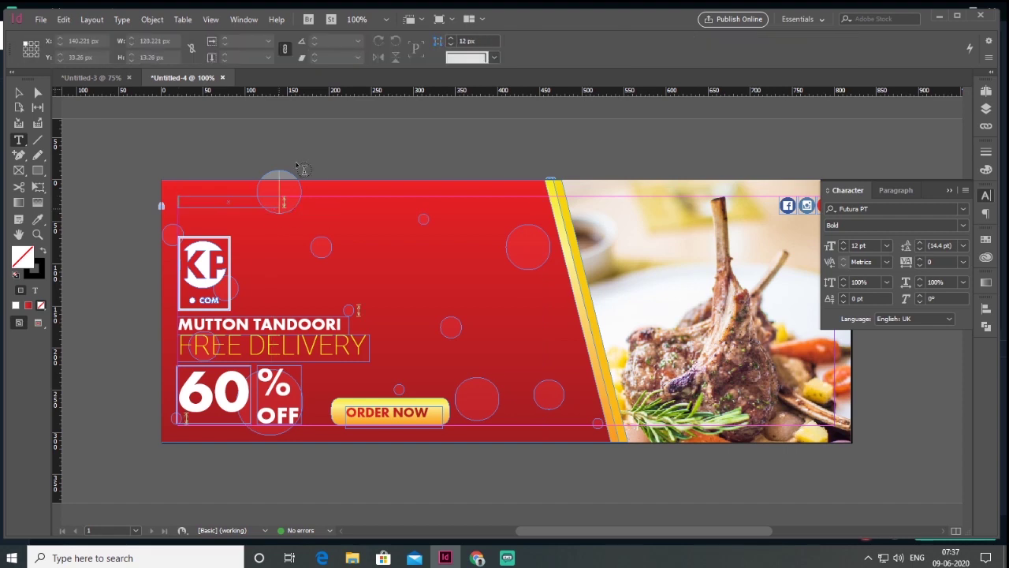
pyautogui.hotkey('ctrl', 'v')
pyautogui.click(19, 93)
# Step: Set the website address to Arial Narrow and colour its text white
pyautogui.click(964, 209)
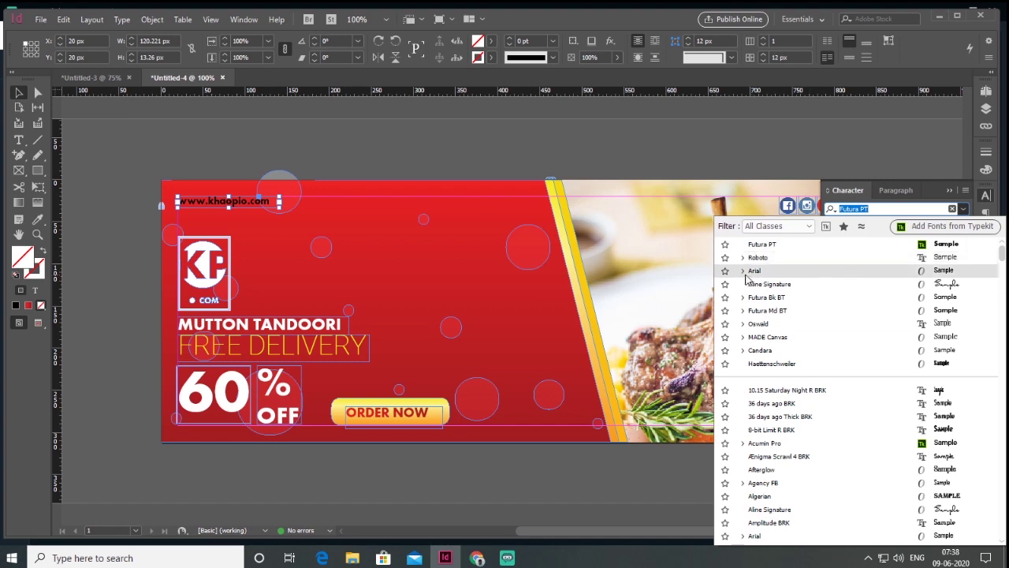
pyautogui.click(742, 270)
pyautogui.click(769, 284)
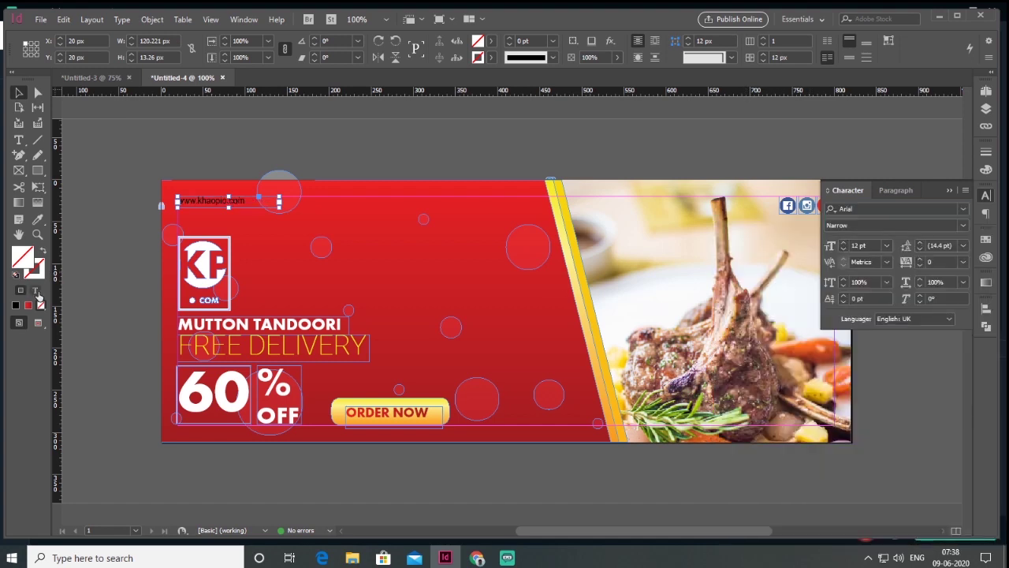
pyautogui.click(36, 291)
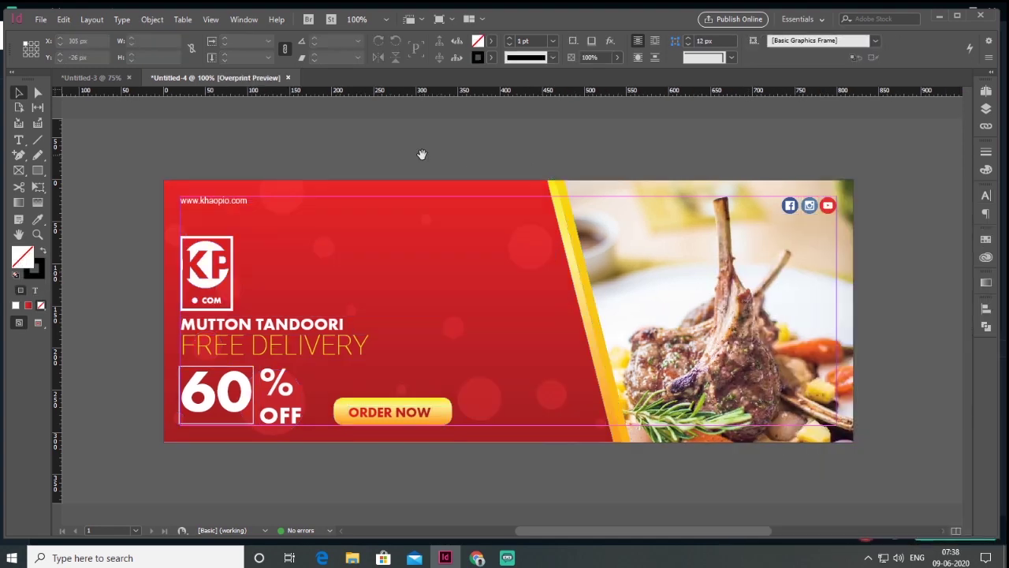